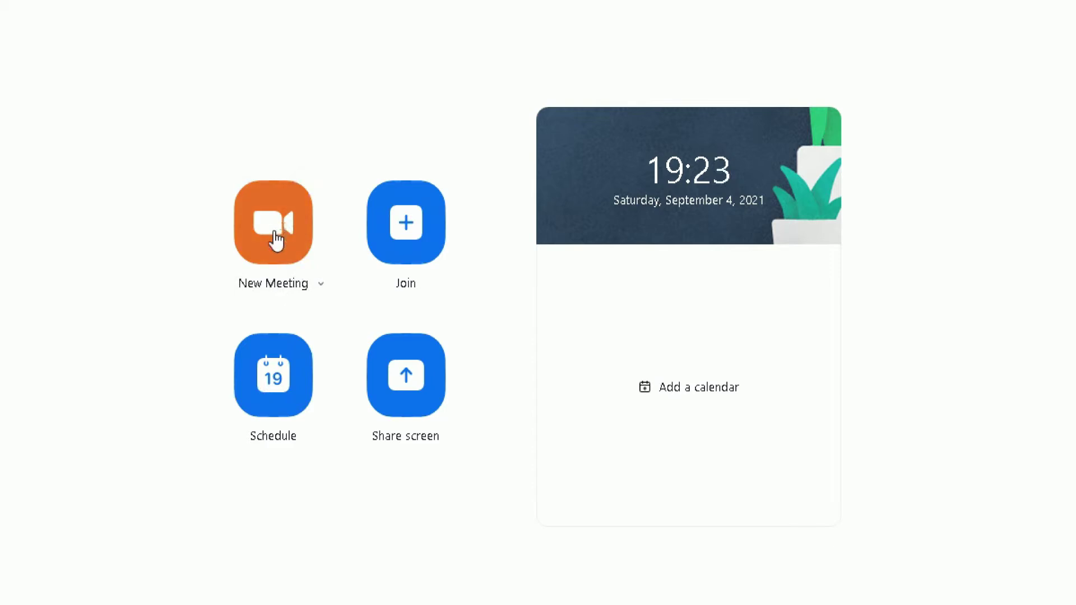
Review the start options for a new meeting, including the personal meeting ID choices, and start a new meeting
left_click(321, 284)
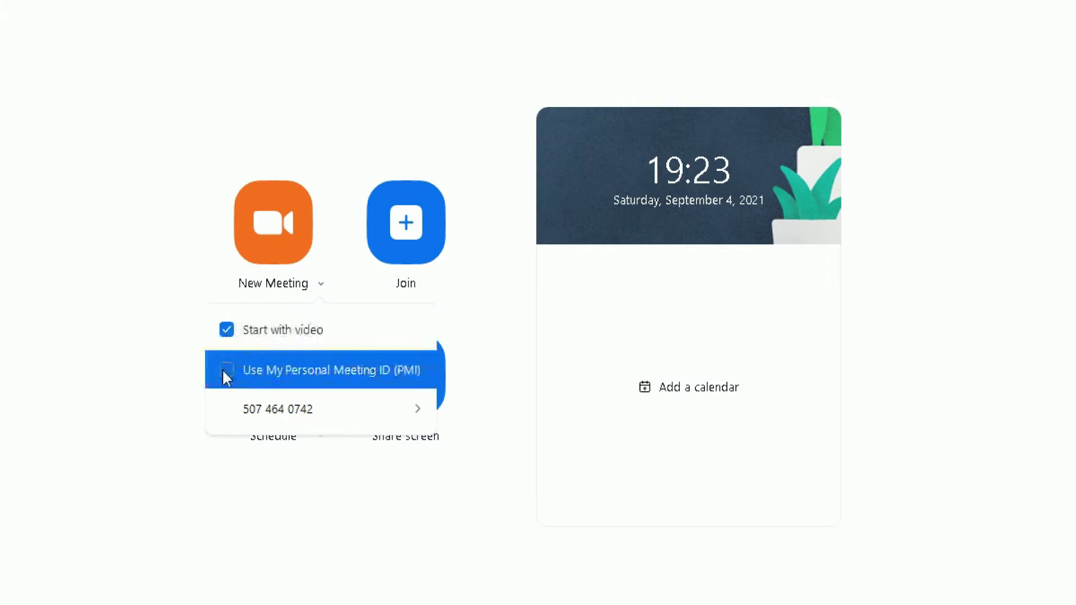
mouse_move(296, 410)
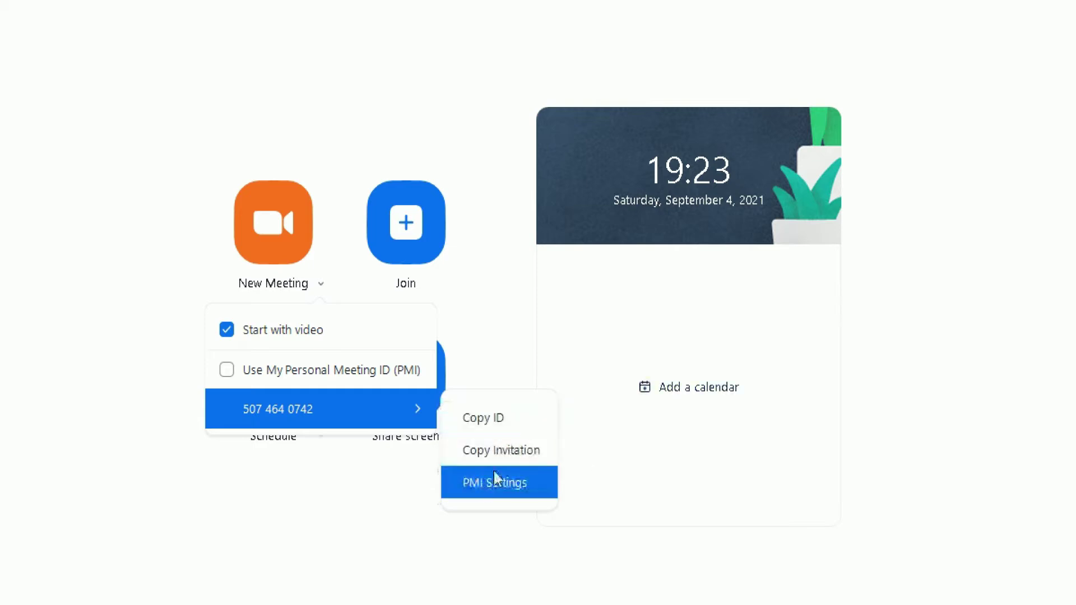
left_click(152, 231)
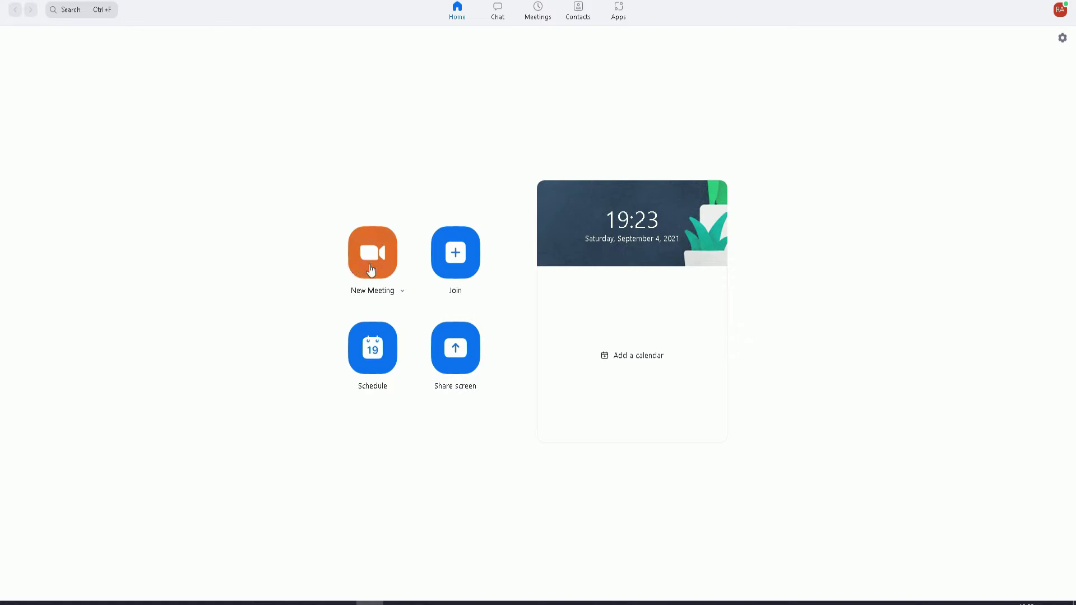
left_click(370, 267)
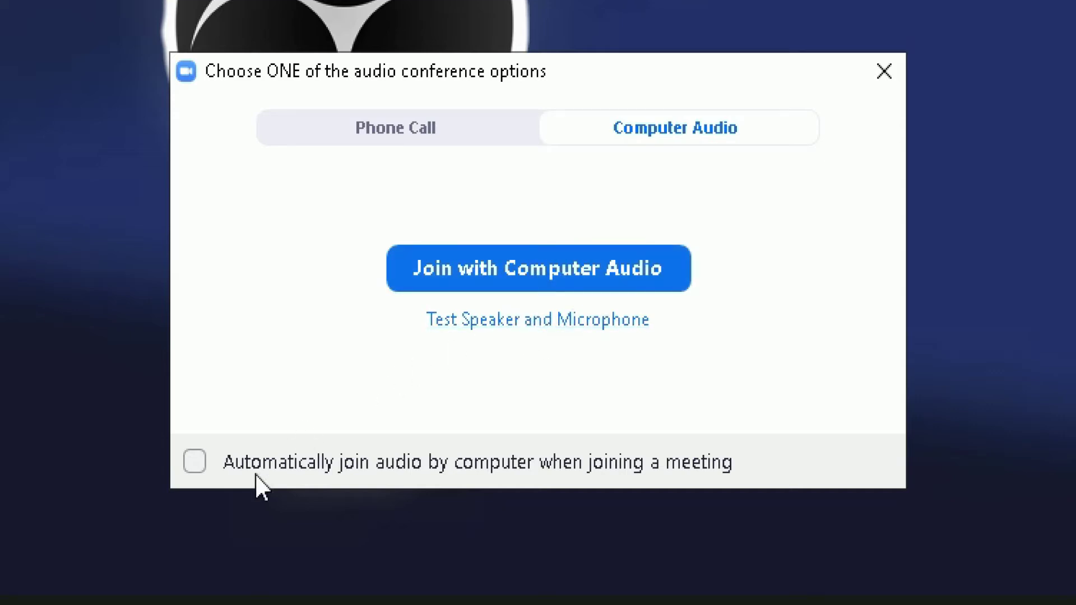
Enable automatically joining audio by computer when joining a meeting, and view the phone call dial-in details before closing the audio options
left_click(195, 467)
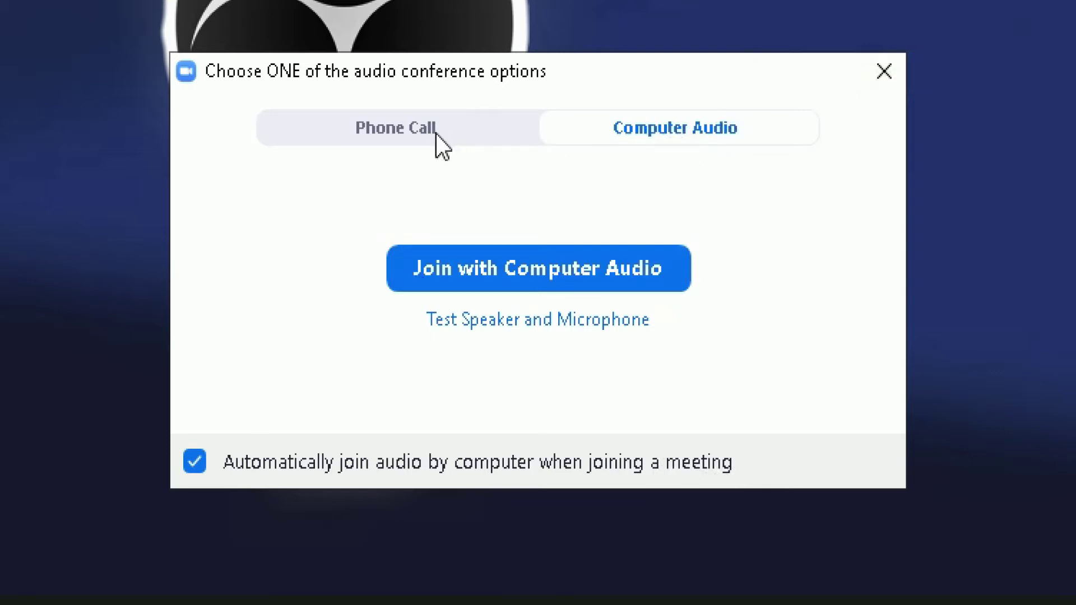
left_click(421, 135)
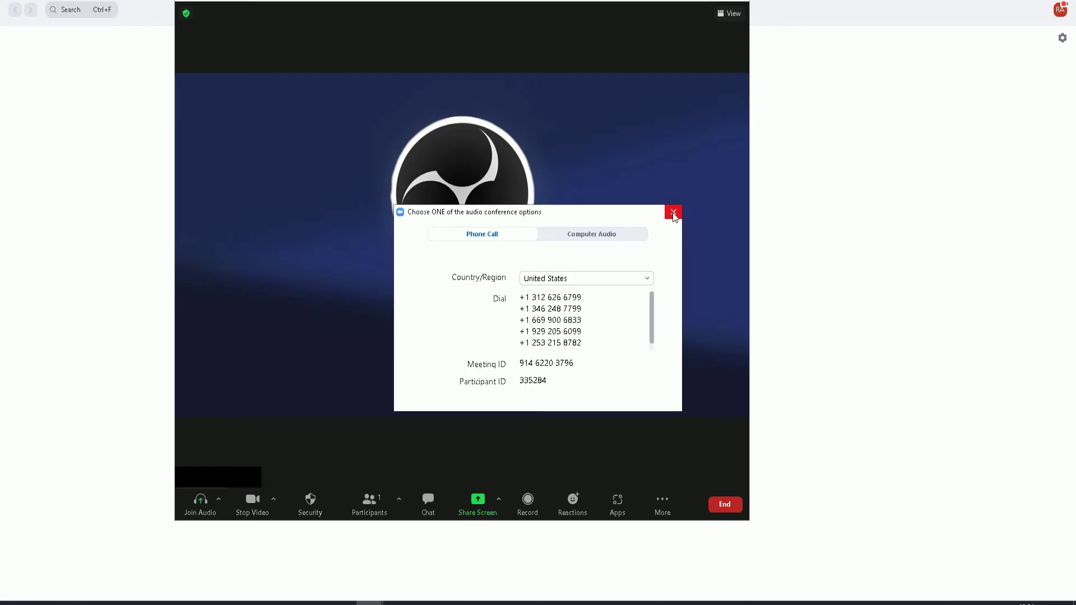
left_click(673, 214)
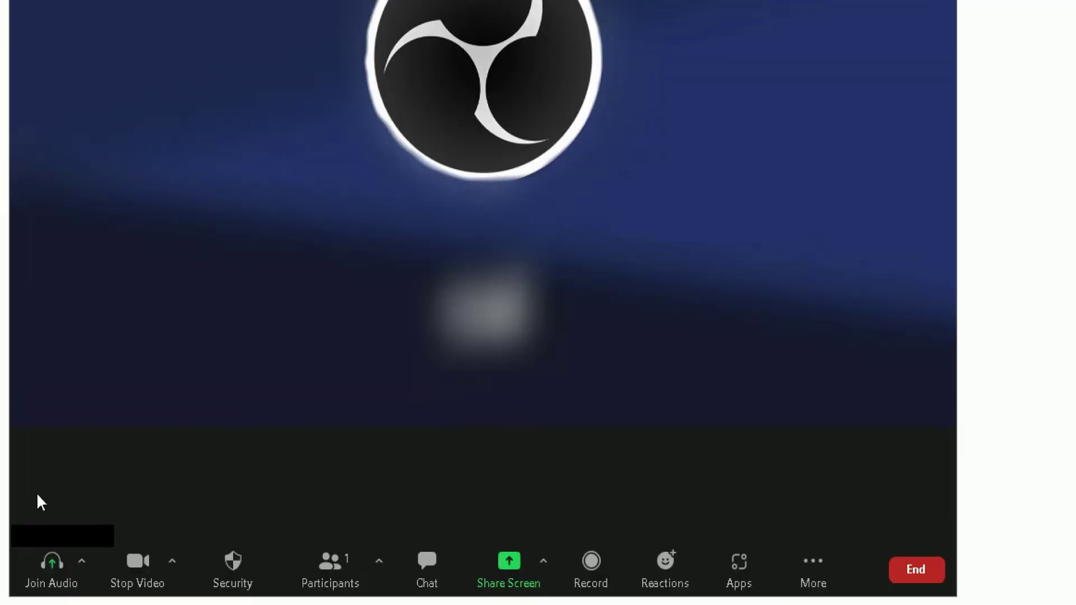
Join the meeting's audio with computer audio instead of a phone call
left_click(81, 563)
left_click(51, 567)
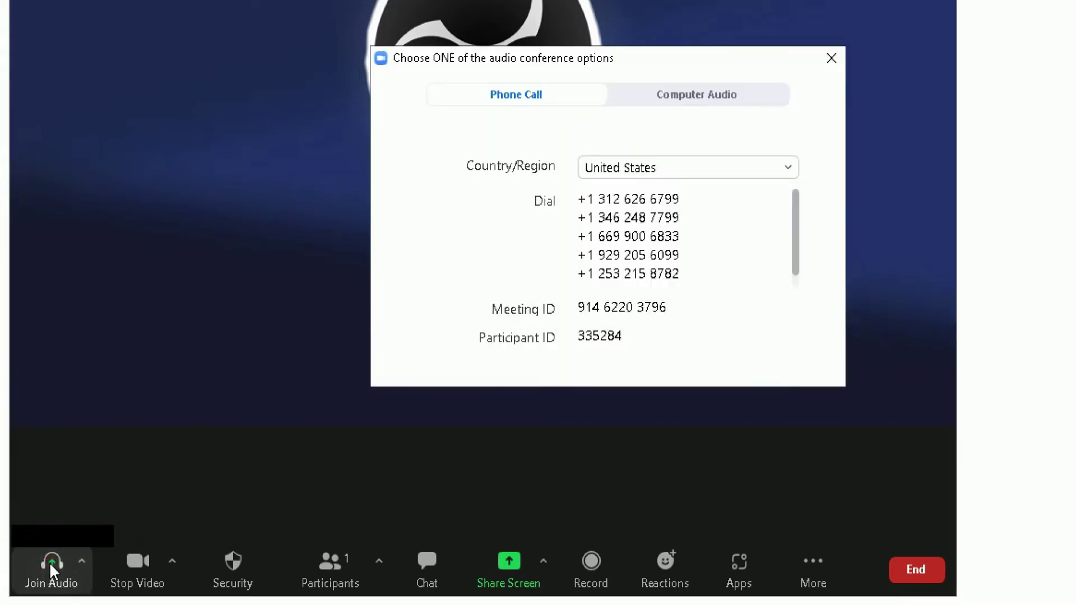
left_click(679, 99)
left_click(639, 183)
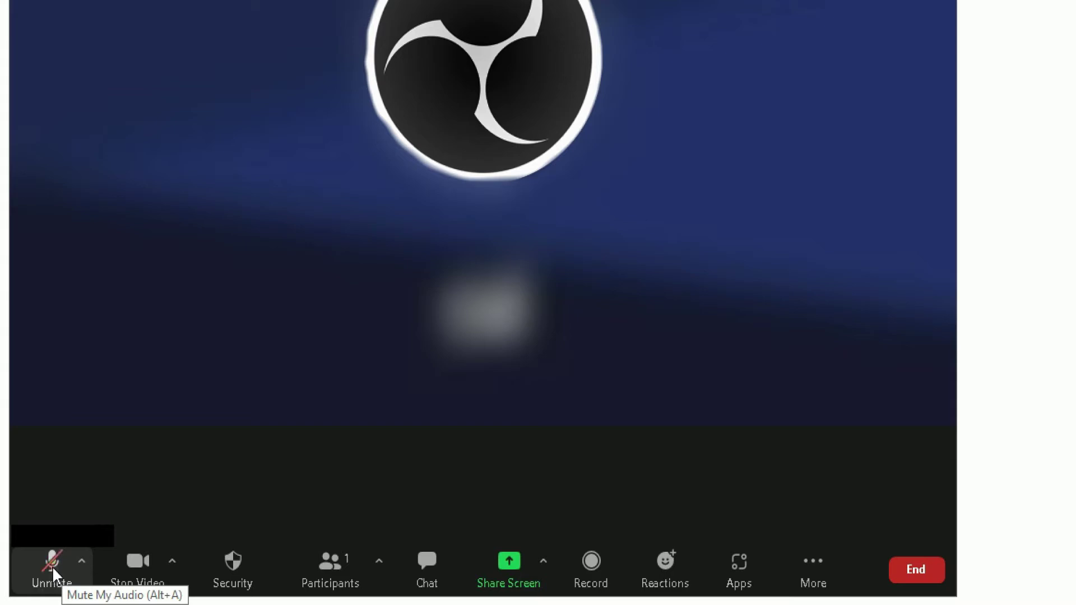
Mute the microphone, look through the microphone and speaker choices, and unmute it again
left_click(56, 574)
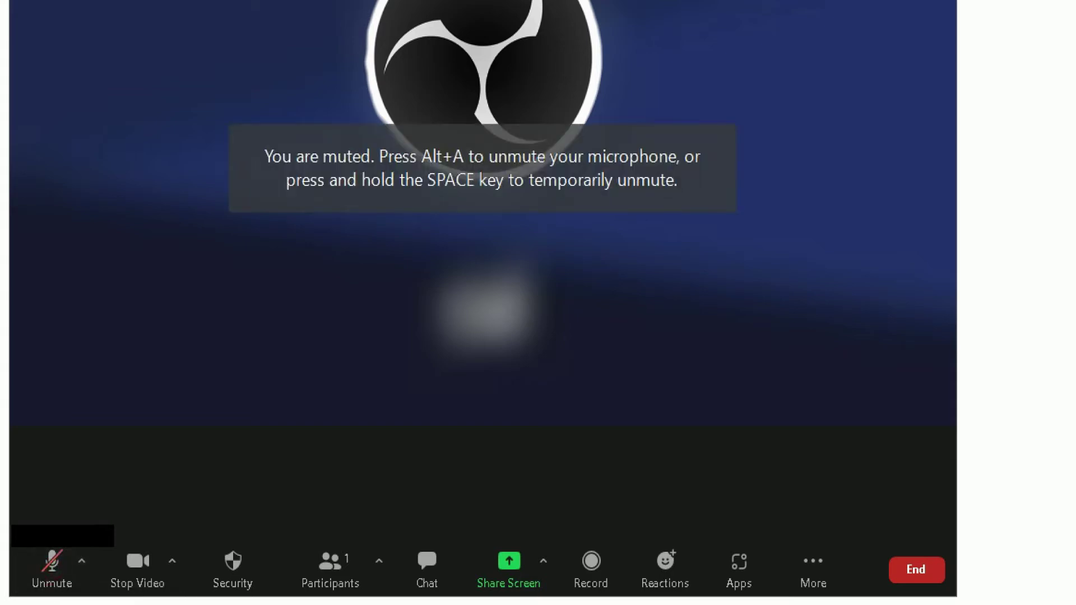
left_click(82, 562)
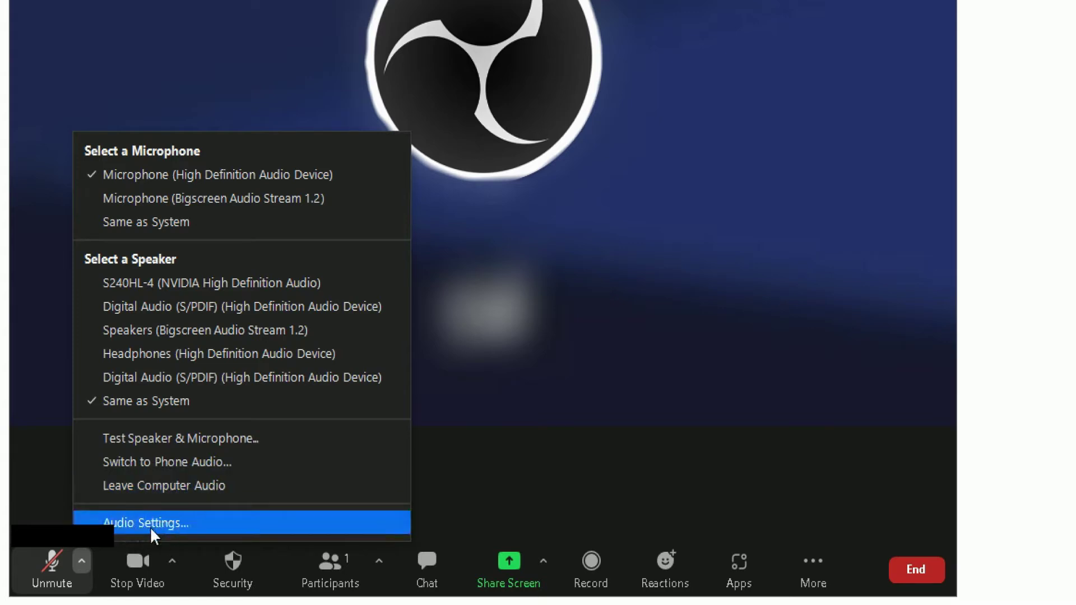
left_click(31, 490)
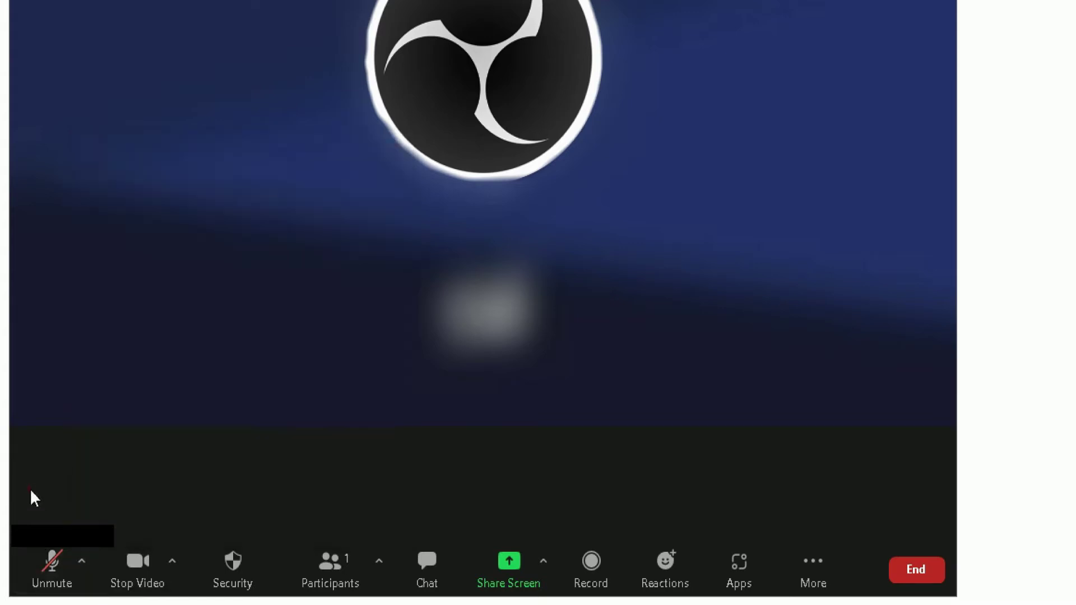
left_click(53, 567)
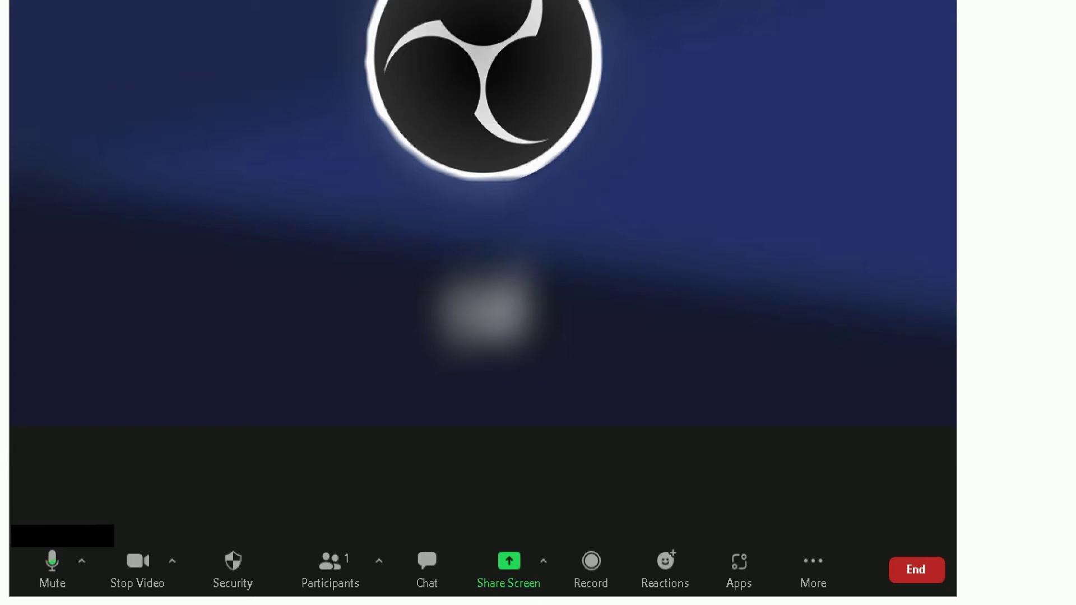
Stop and restart the video, and look through the camera, virtual background and video filter choices
left_click(134, 568)
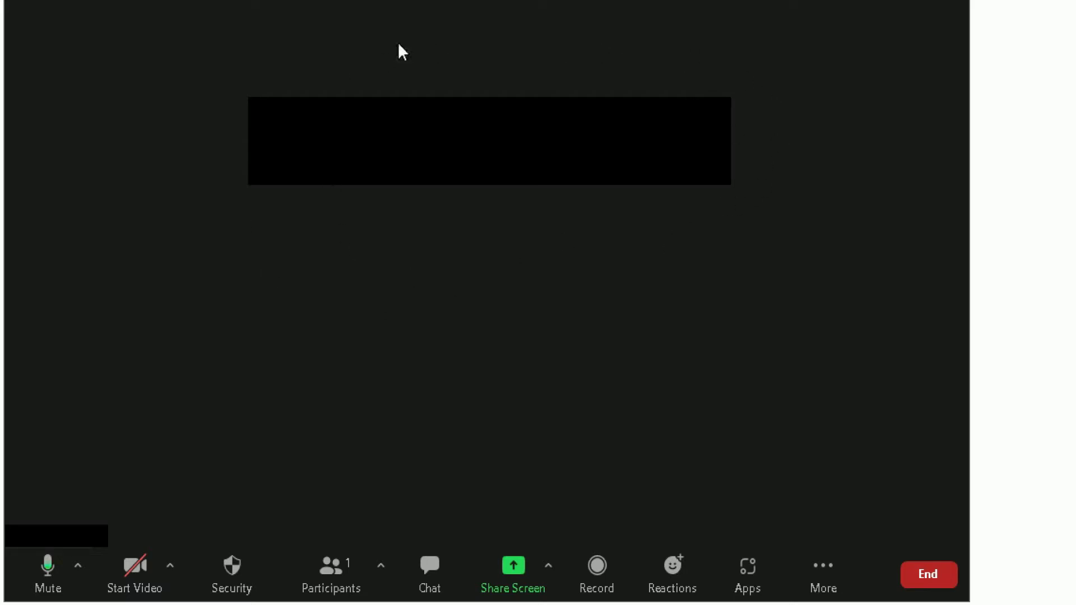
left_click(135, 568)
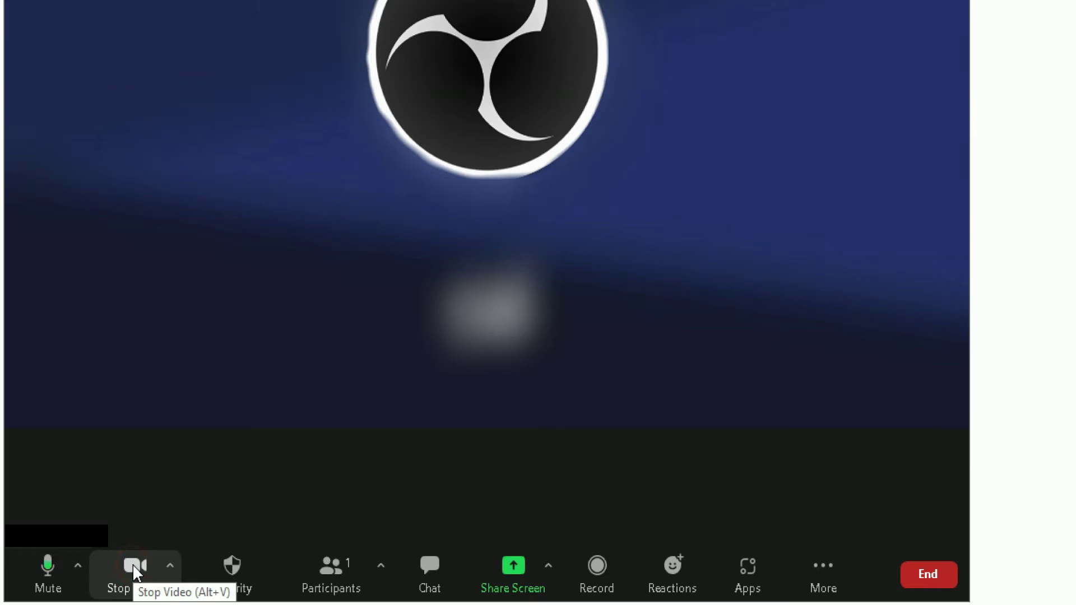
left_click(169, 568)
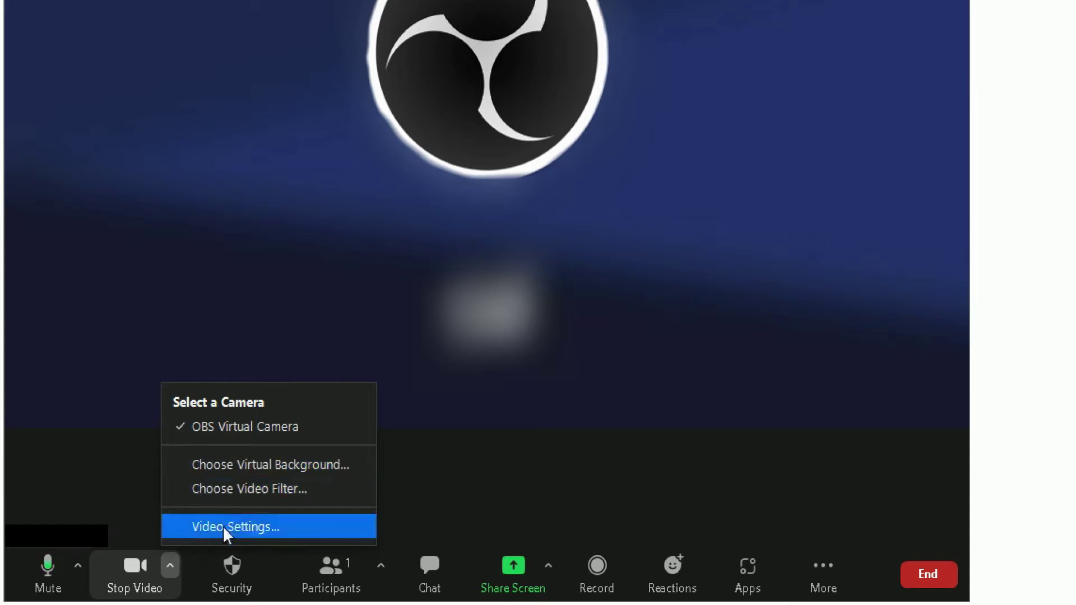
left_click(113, 487)
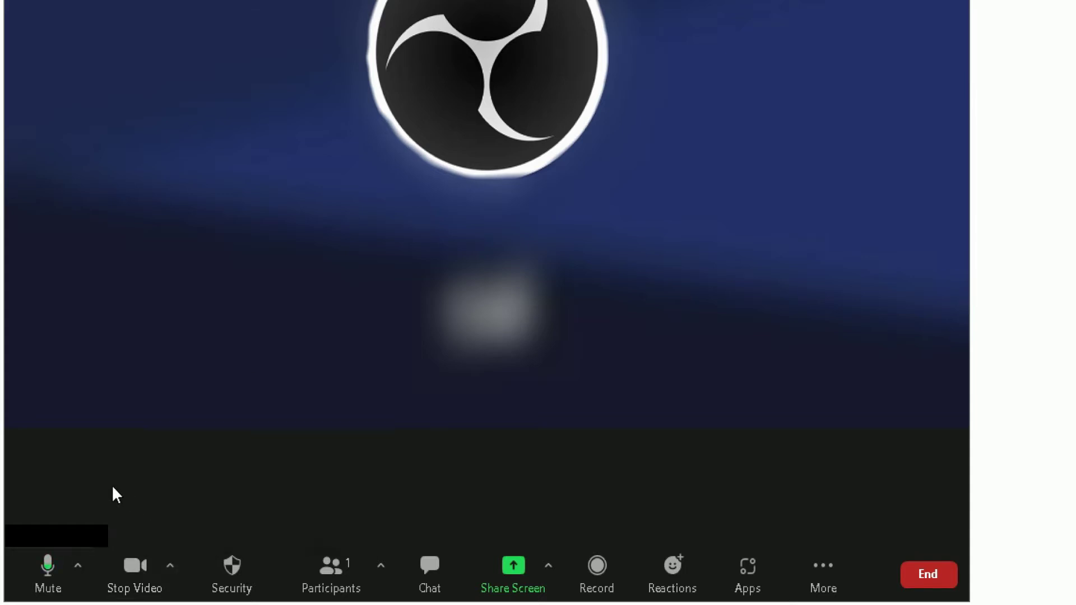
Examine the meeting's security options and the participants list with its per-person and host controls
left_click(235, 577)
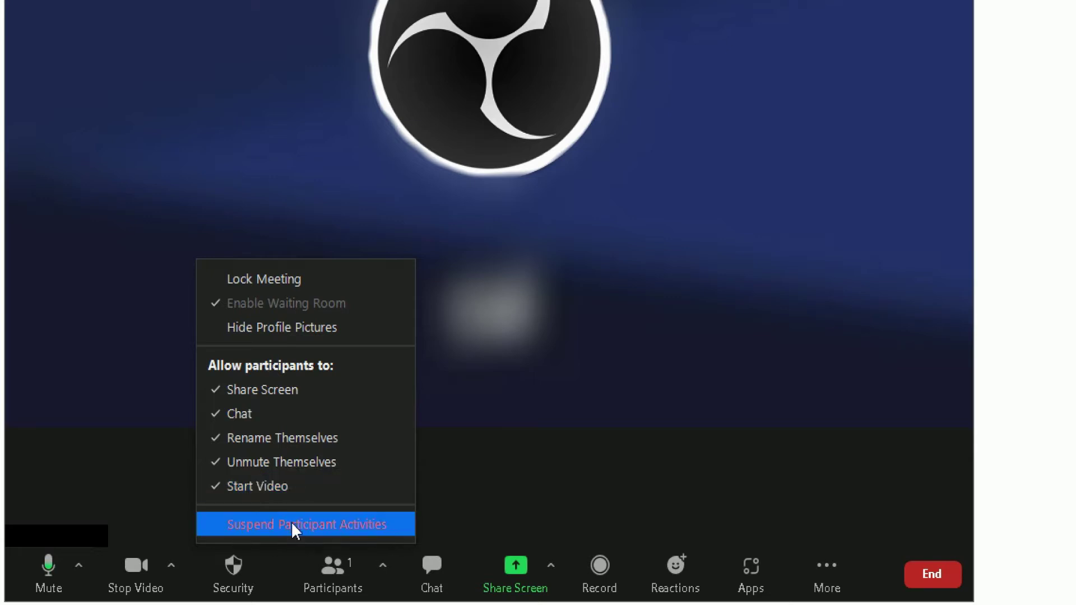
left_click(435, 482)
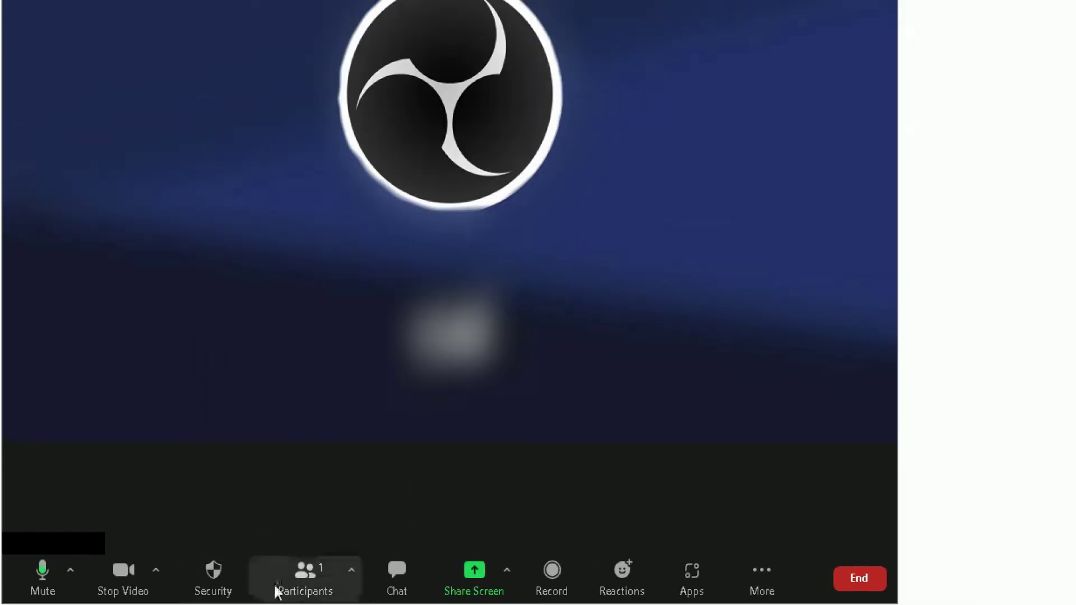
left_click(322, 578)
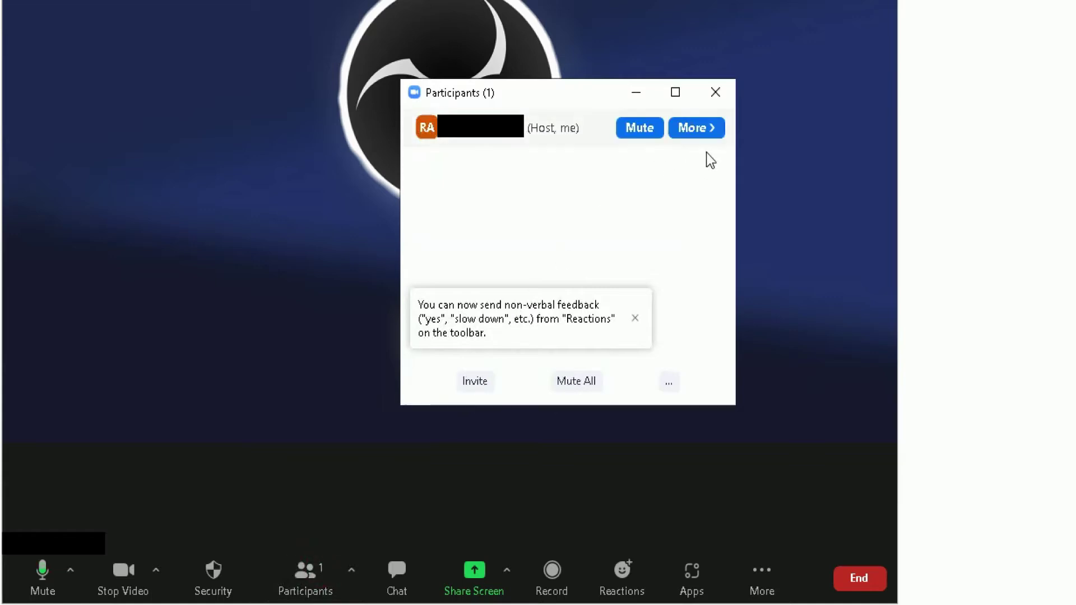
mouse_move(667, 129)
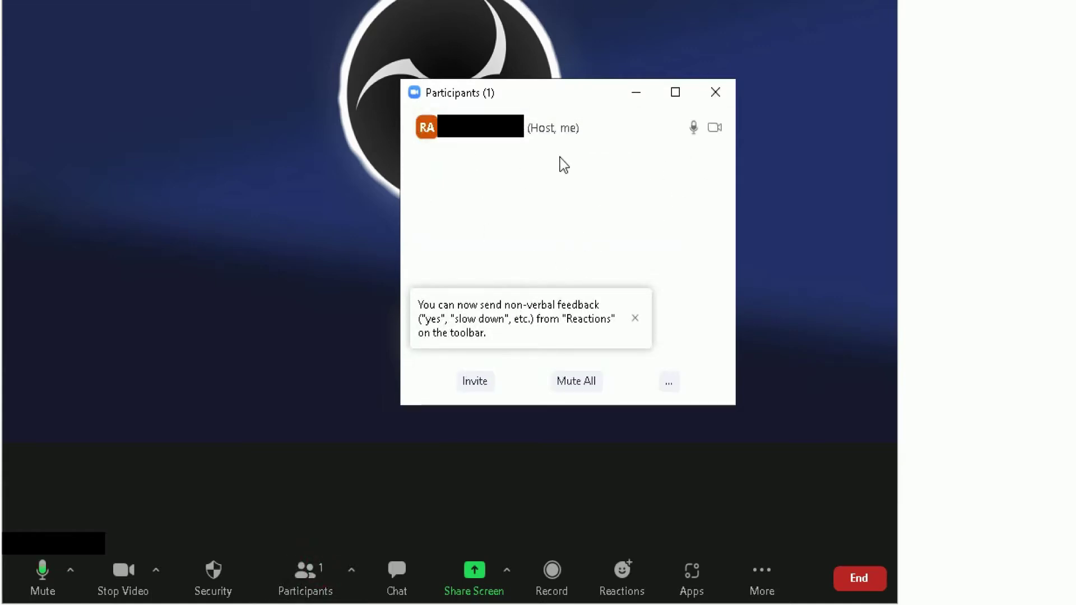
mouse_move(581, 144)
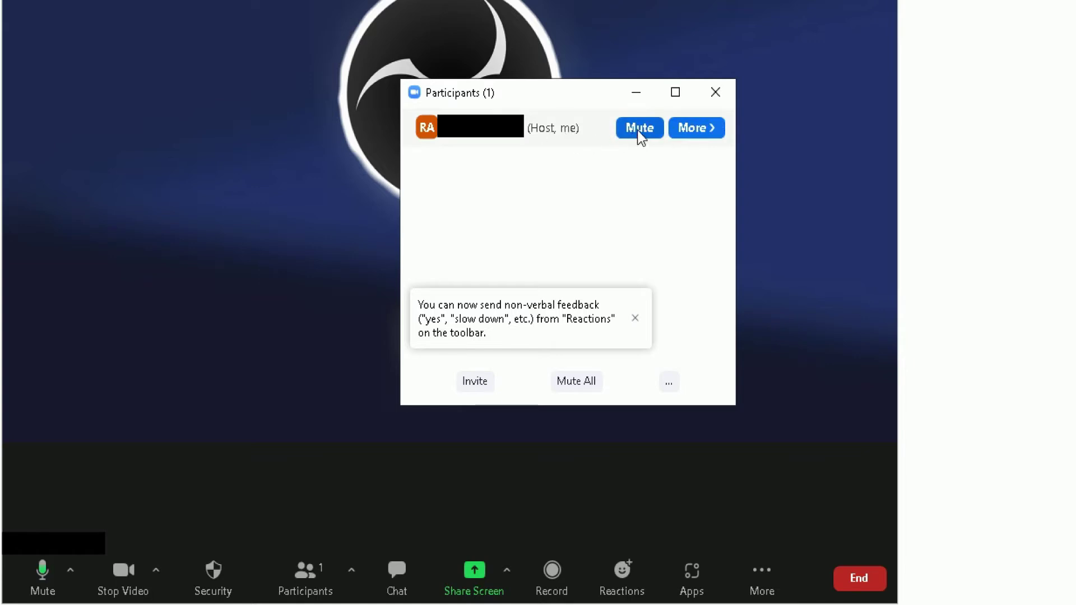
left_click(709, 129)
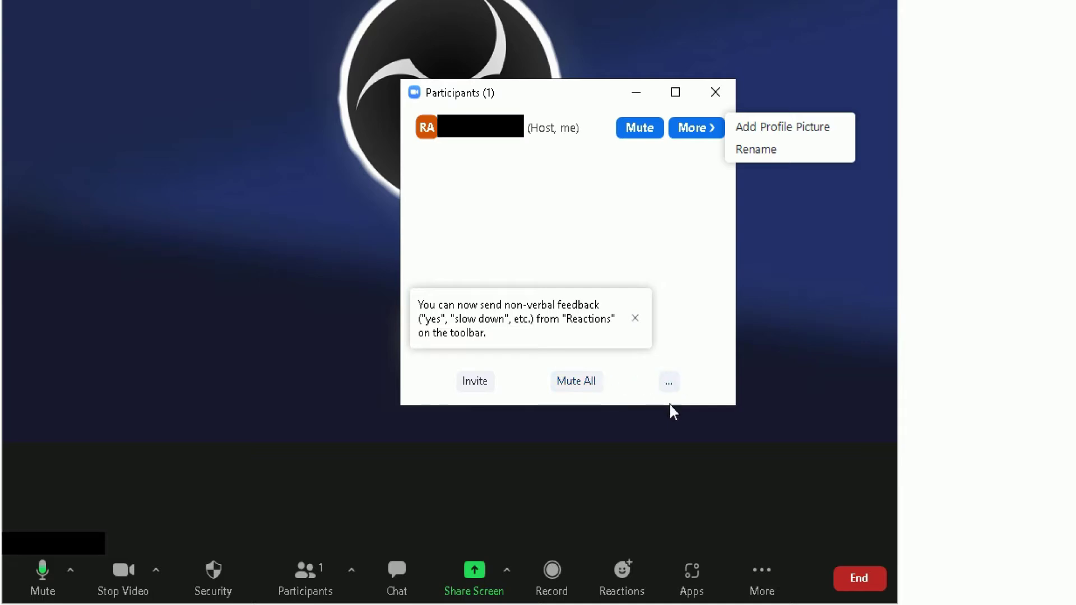
left_click(669, 385)
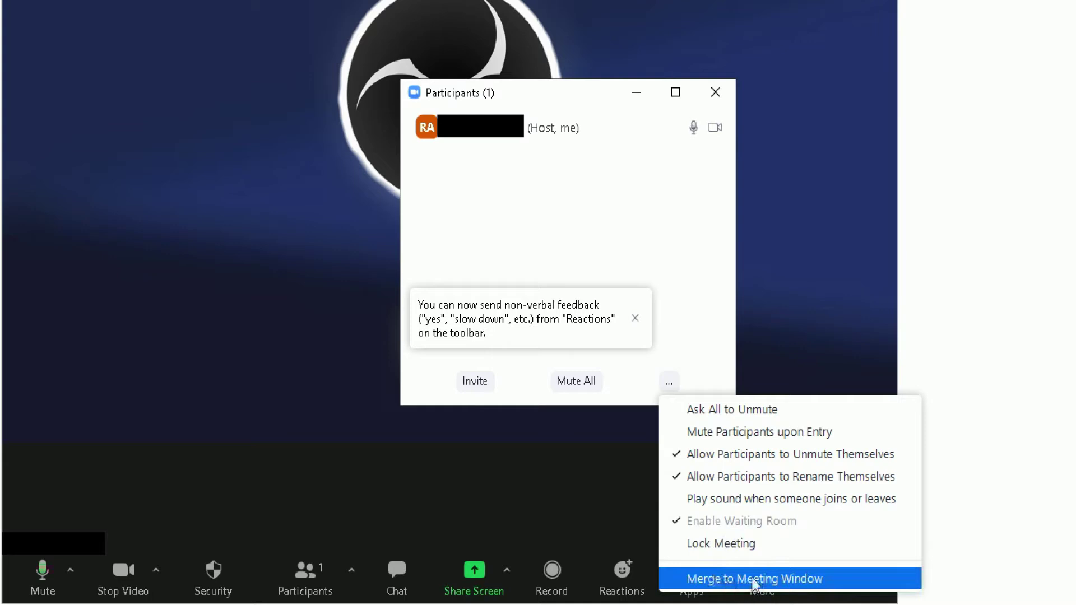
left_click(701, 291)
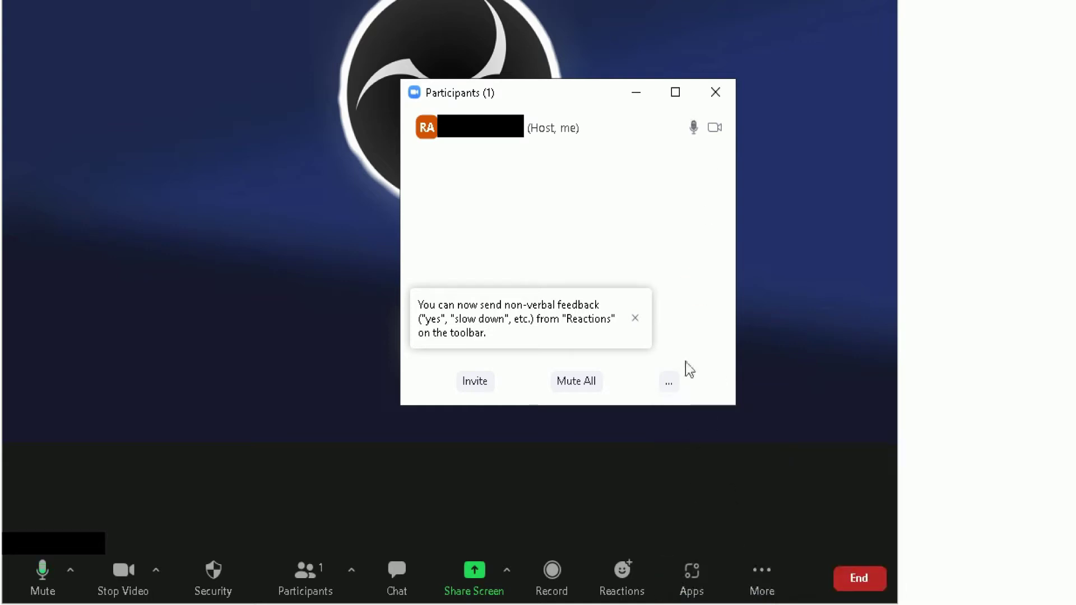
left_click(707, 102)
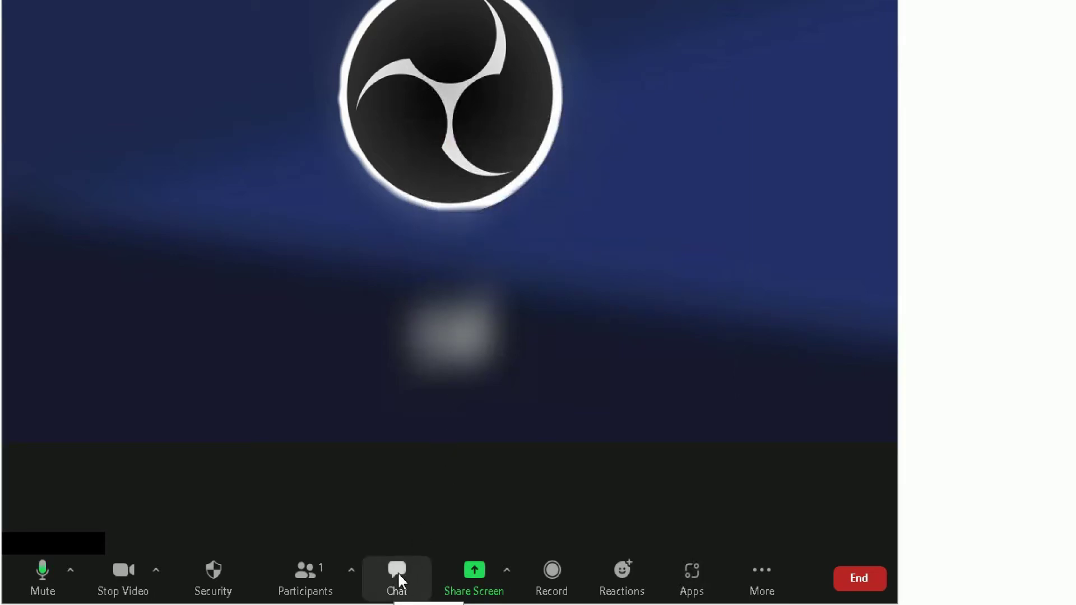
Open the meeting chat and send the message "hi" to everyone
left_click(399, 577)
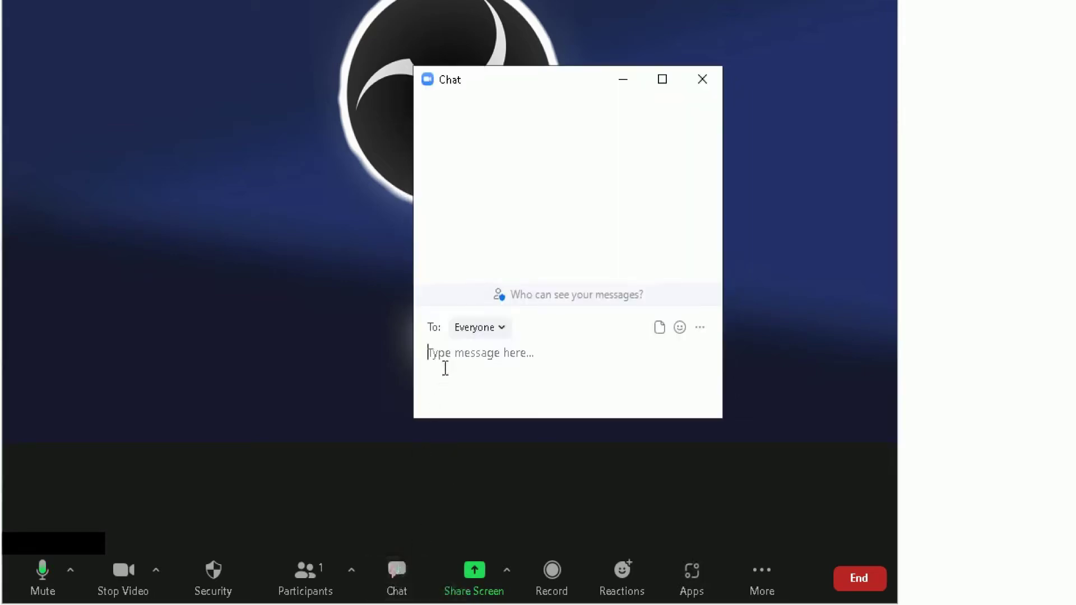
type("hi")
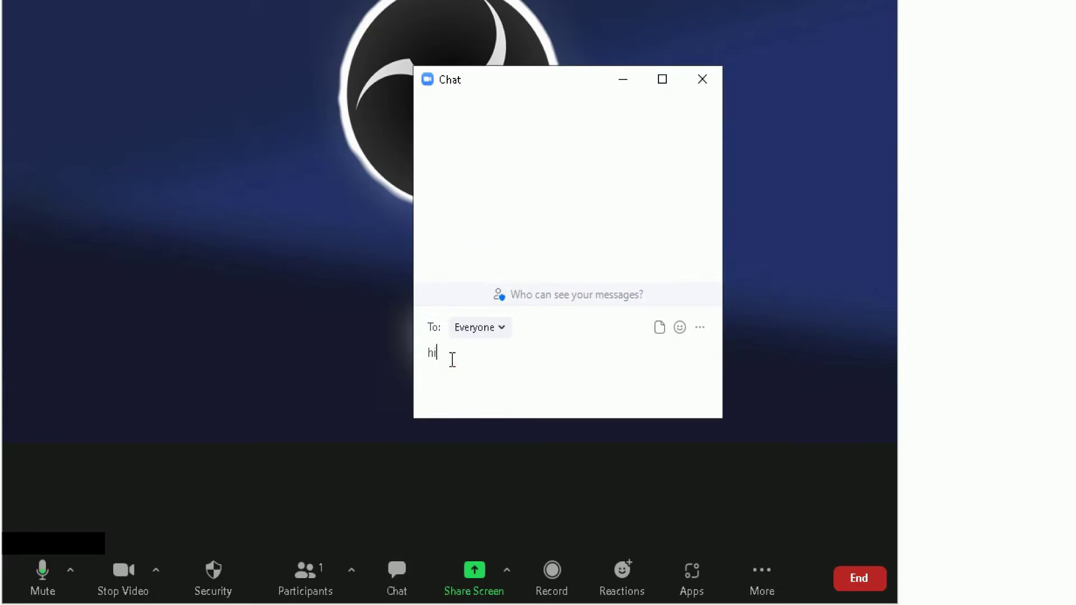
key("Return")
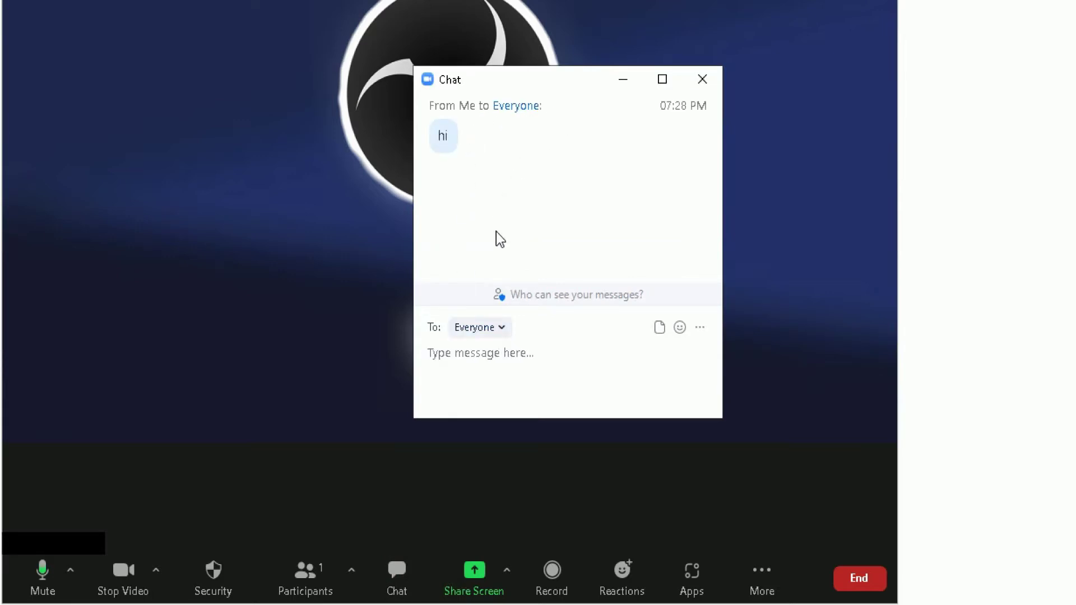
Check the chat's recipient choices and the cloud services offered for sharing a file
left_click(501, 329)
left_click(523, 331)
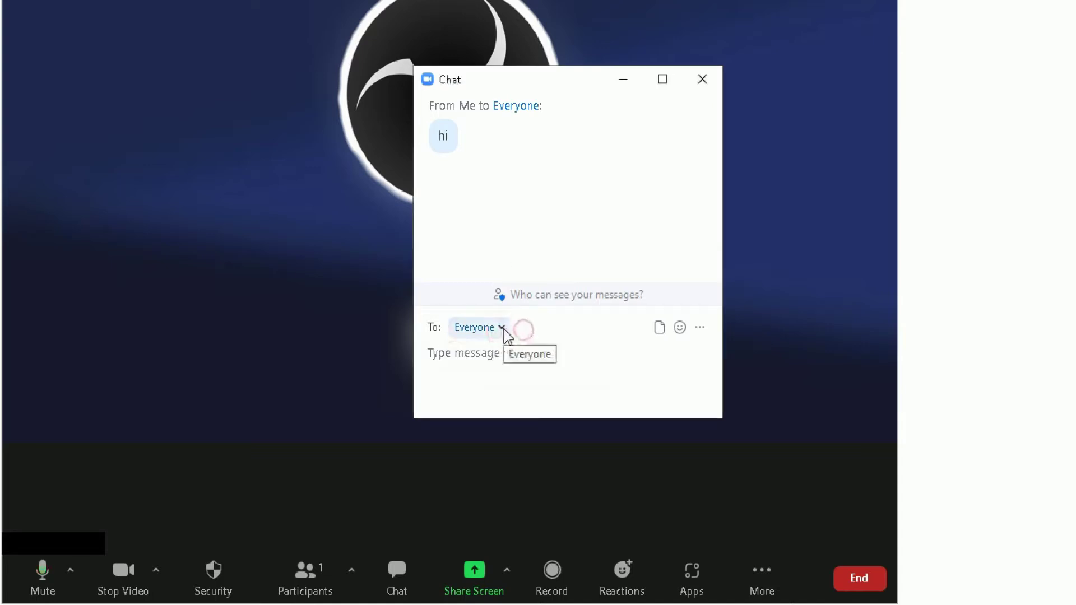
left_click(503, 331)
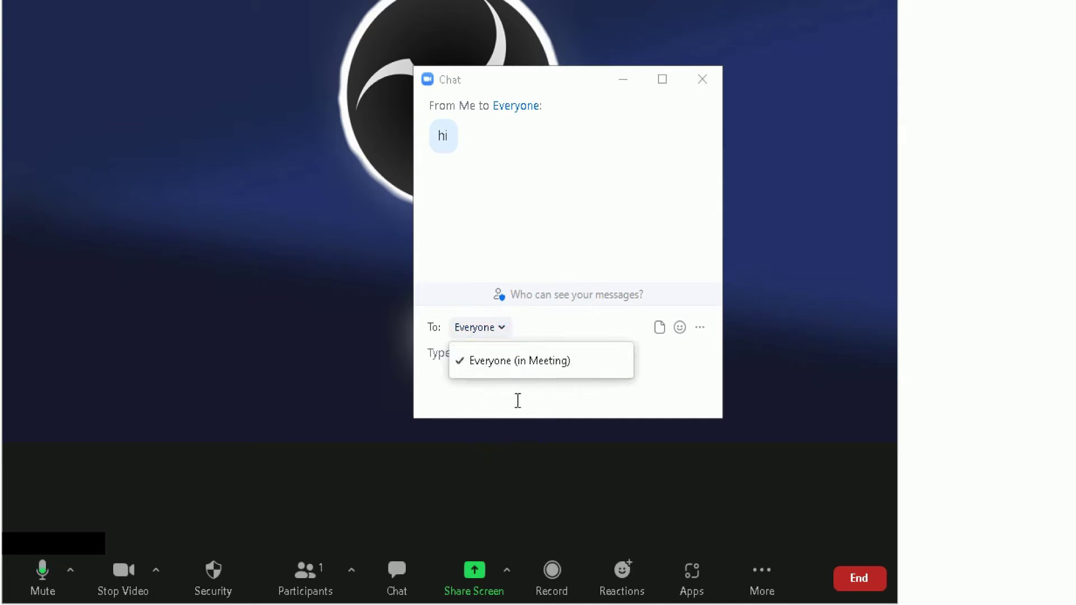
left_click(507, 403)
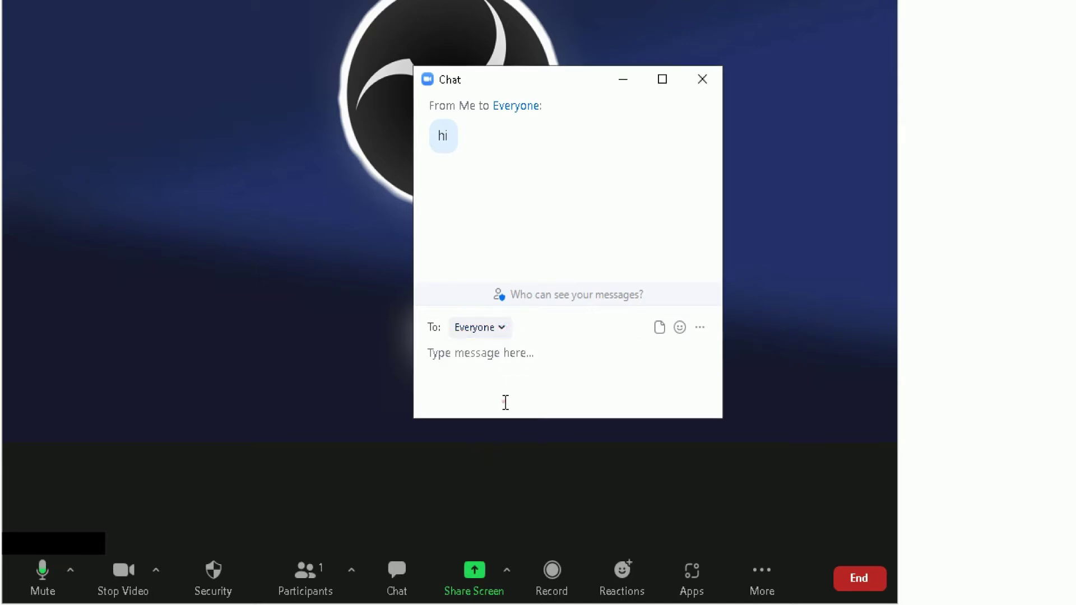
left_click(506, 334)
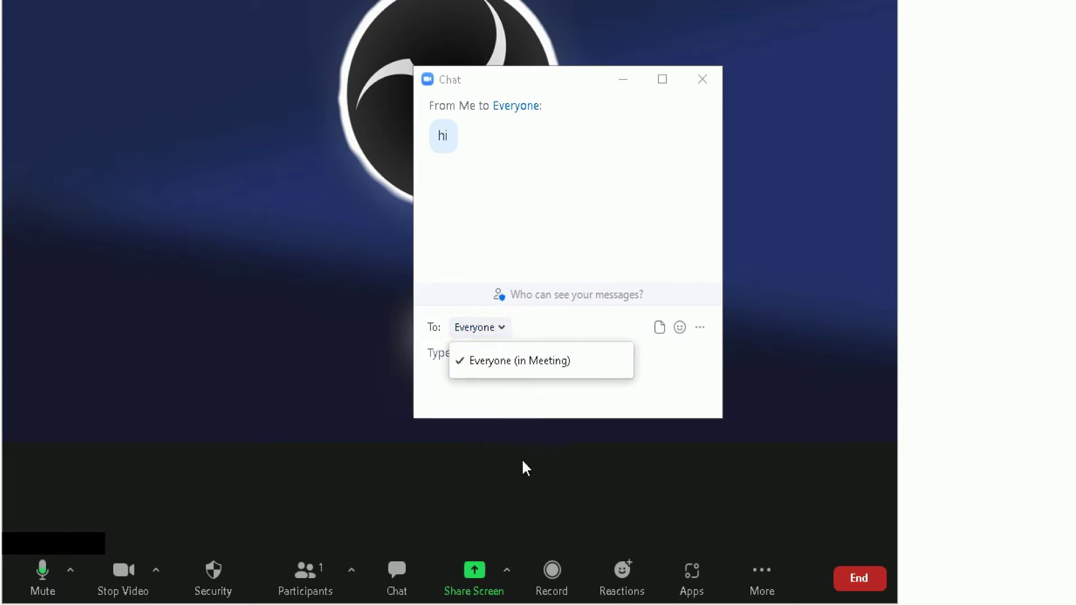
left_click(531, 329)
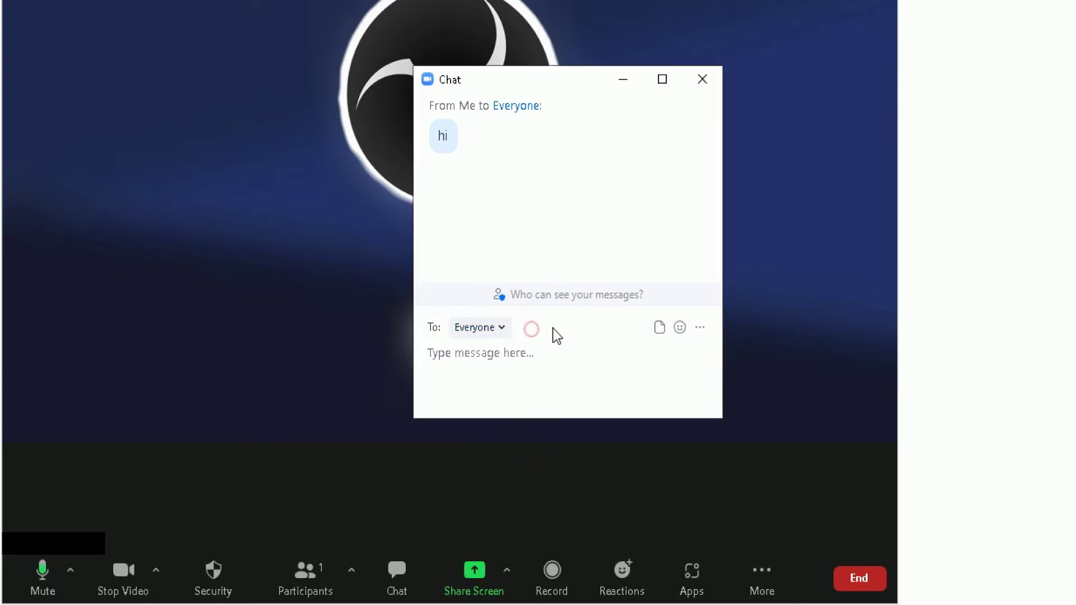
left_click(660, 331)
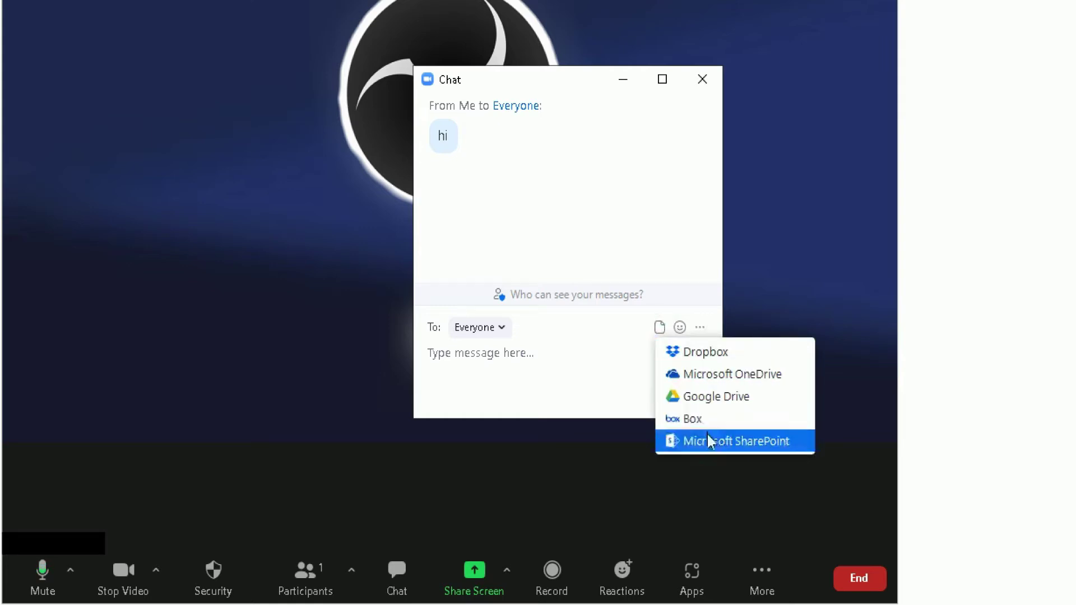
Dismiss the file-sharing choices and send a clown emoji to everyone in the chat
left_click(636, 332)
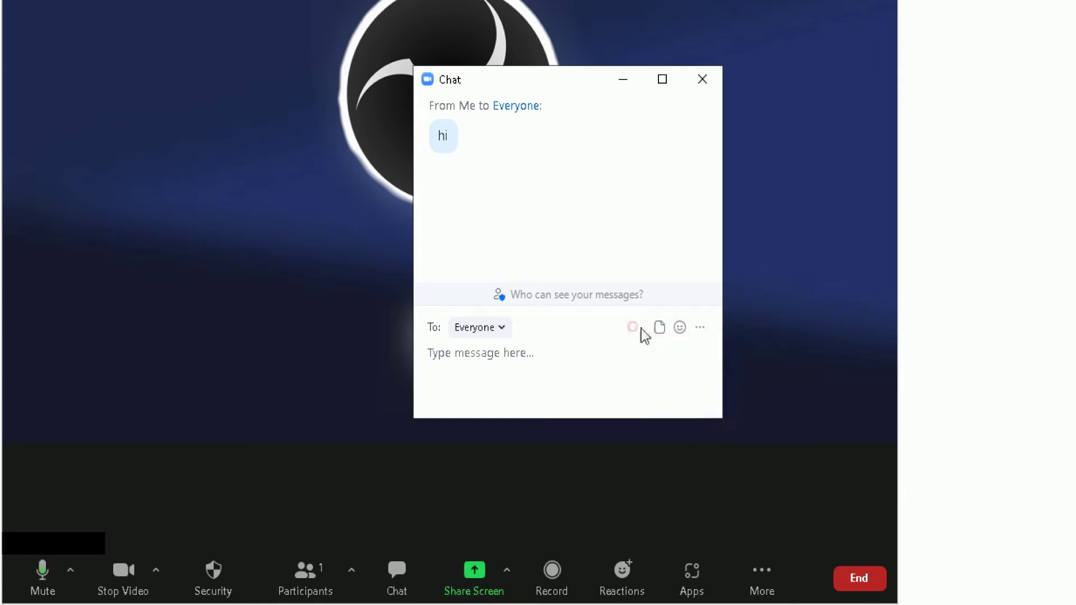
left_click(681, 329)
scroll(665, 178, "down", 7)
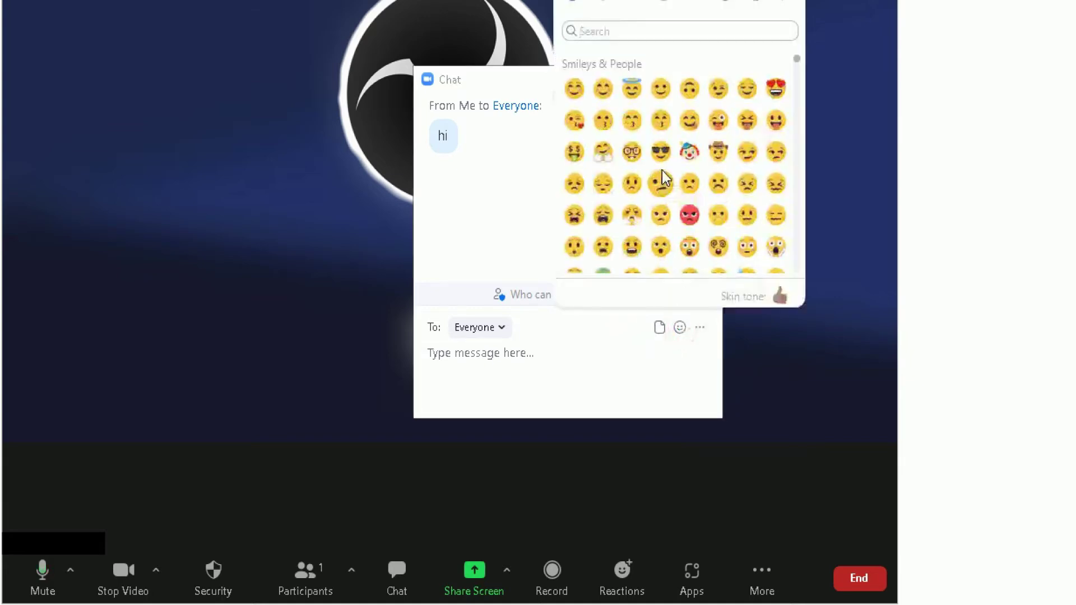
scroll(665, 178, "up", 4)
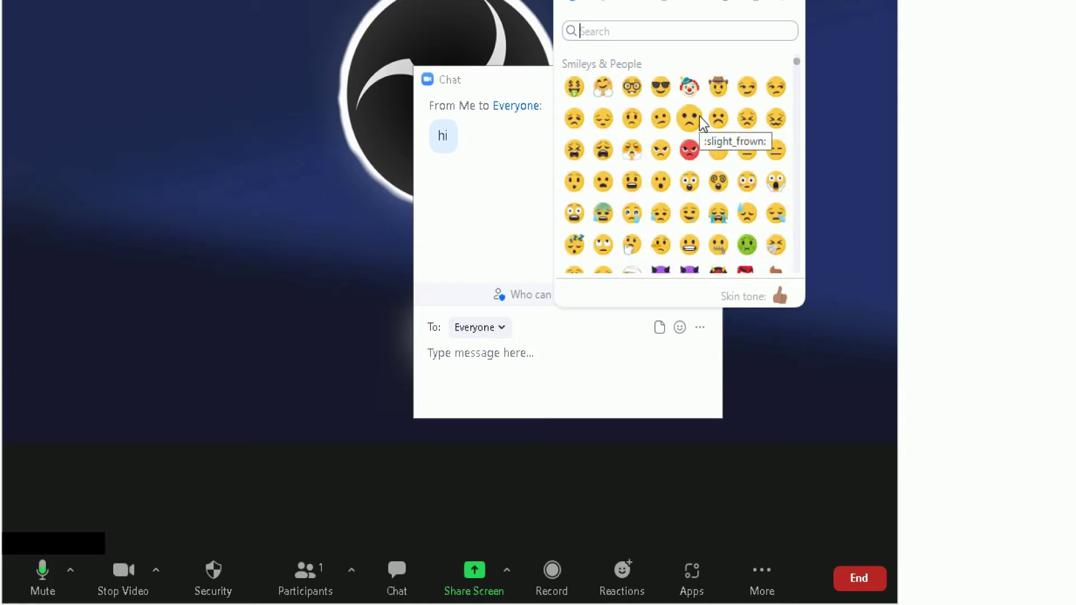
left_click(690, 87)
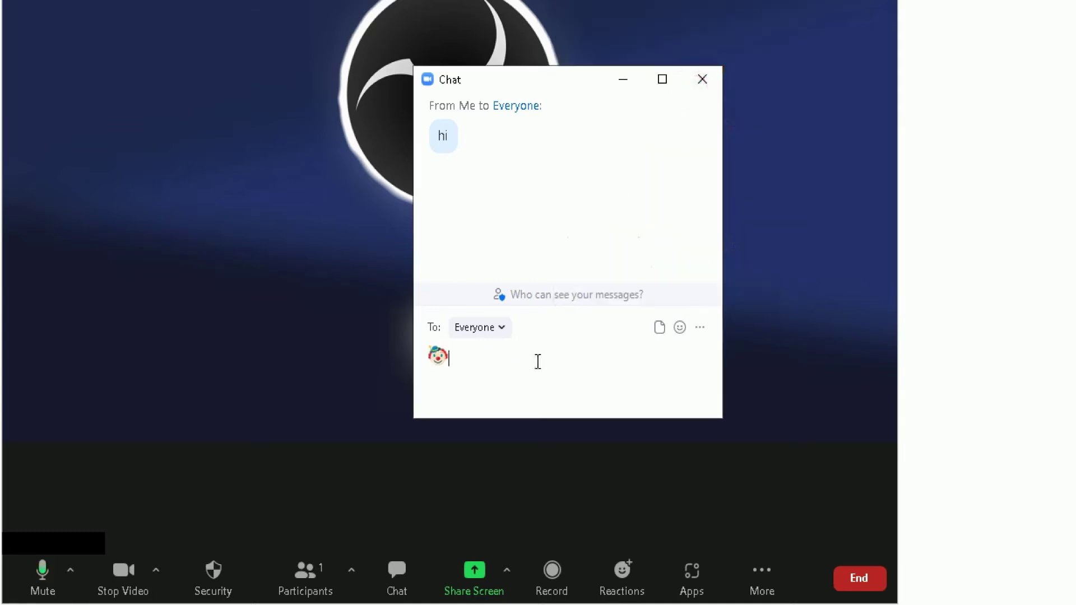
key("Return")
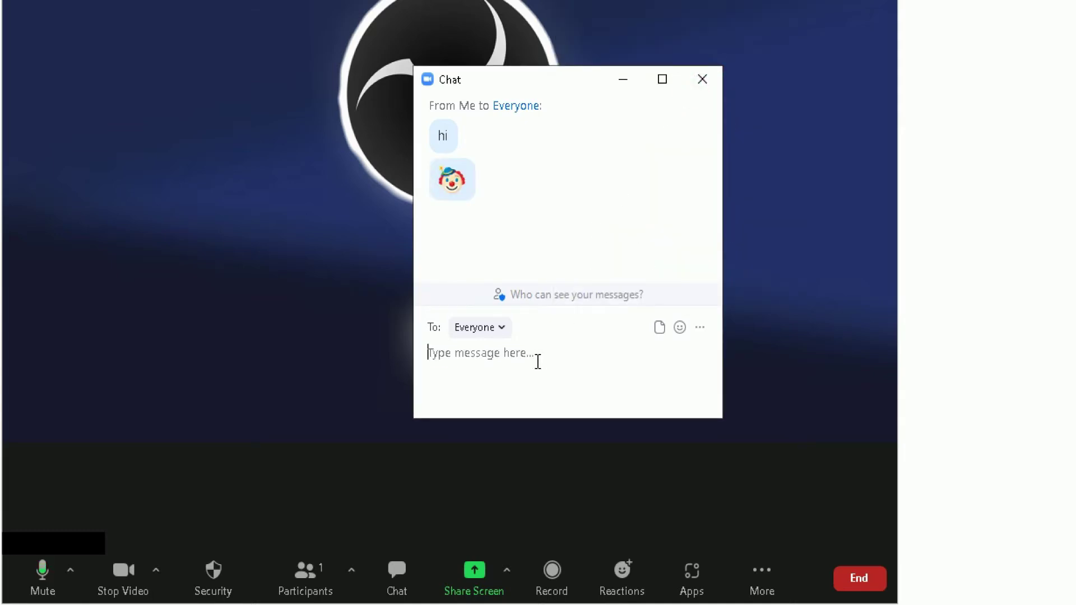
Check the options for whom participants can chat with, and close the chat window
left_click(701, 328)
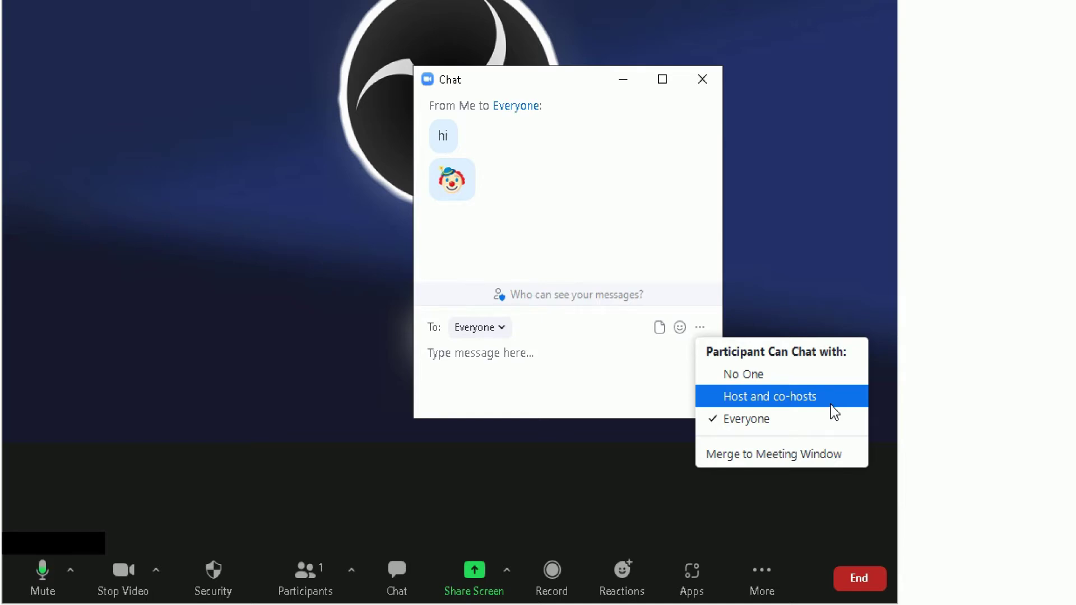
left_click(607, 372)
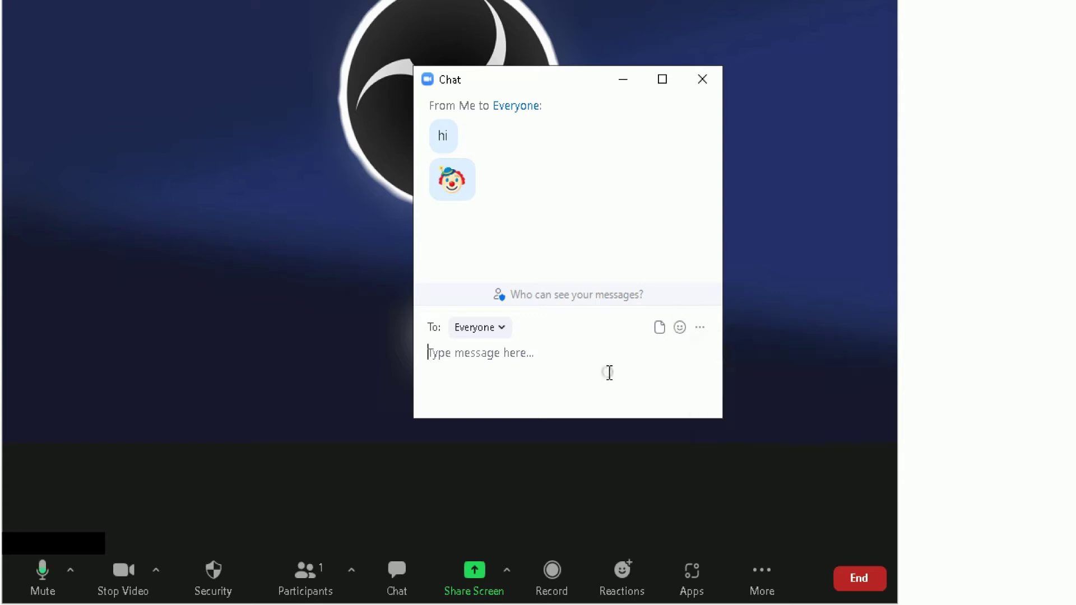
left_click(707, 81)
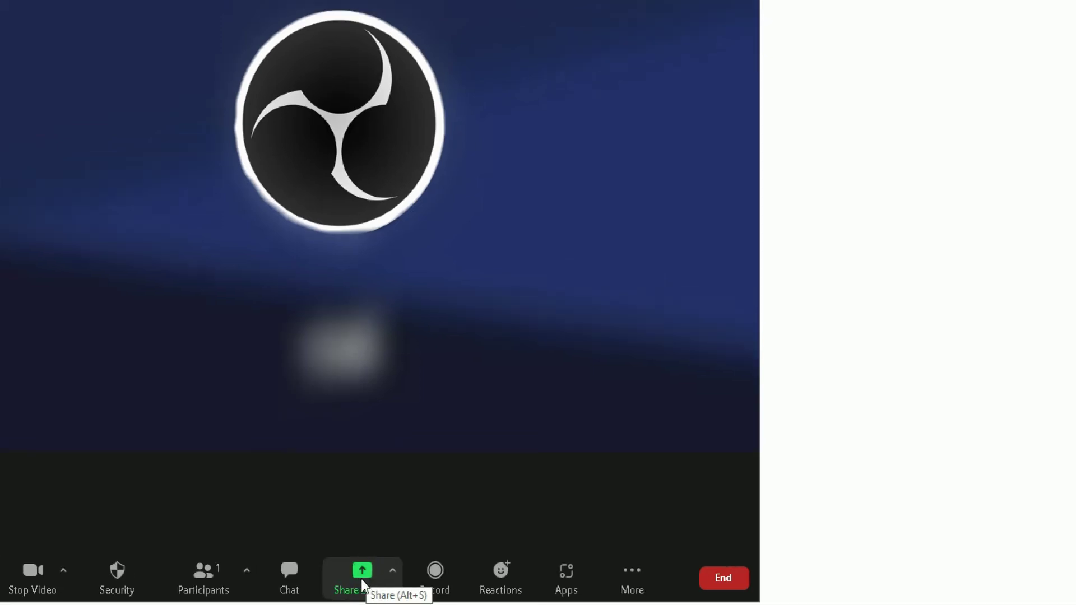
Share the Chrome window showing the RA Solutions YouTube channel with the meeting
left_click(363, 580)
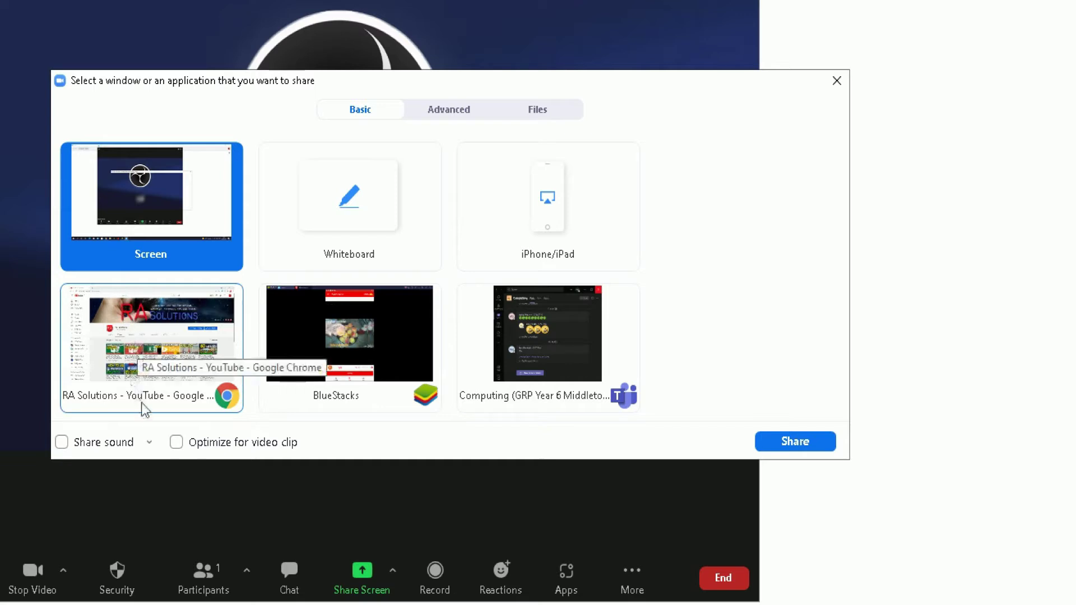
left_click(122, 339)
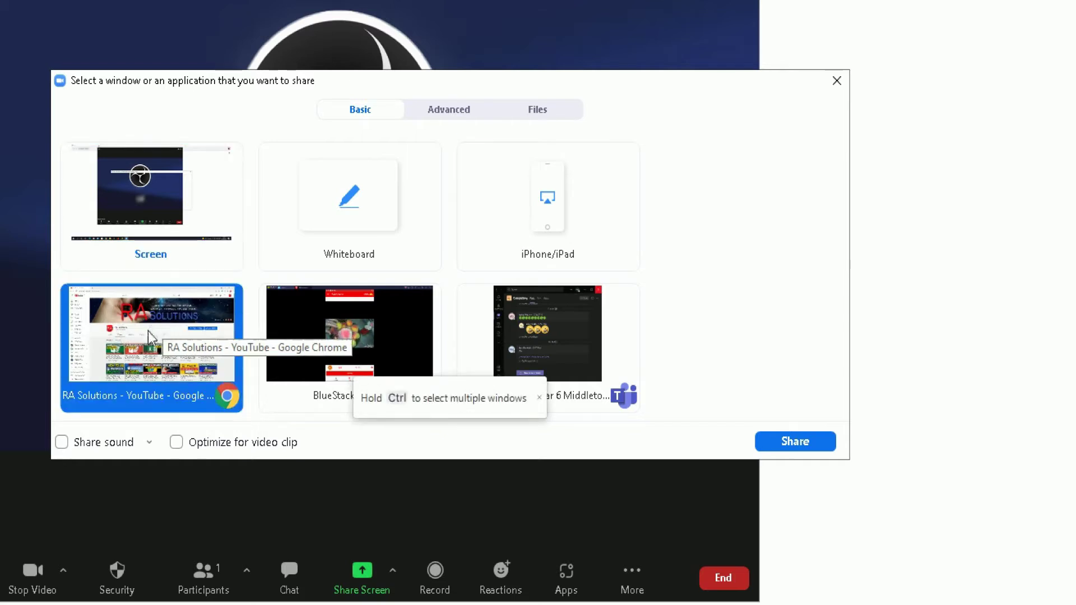
left_click(783, 442)
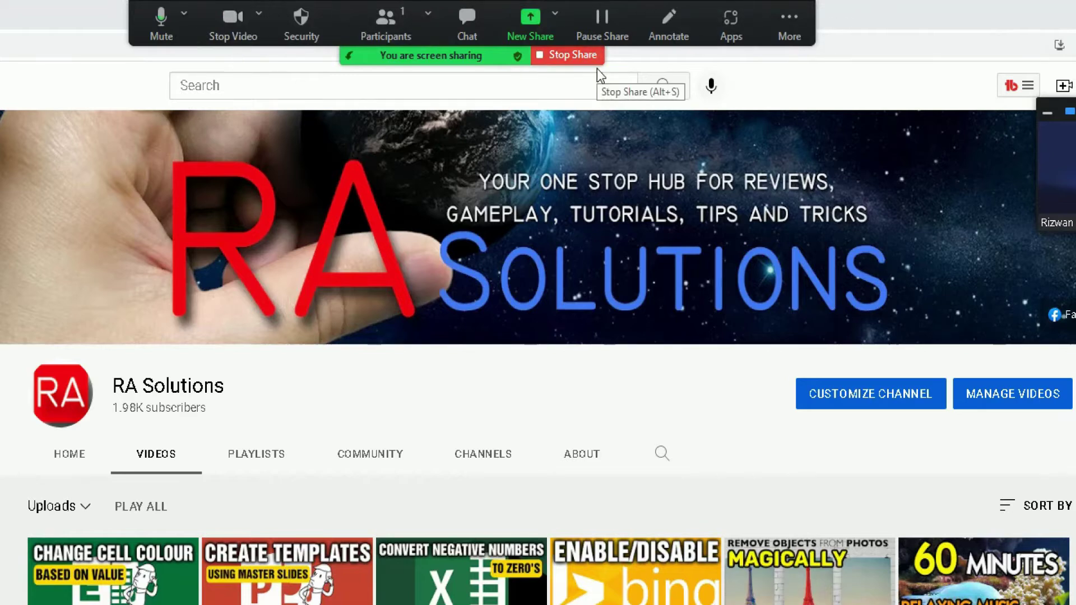
Annotate the shared page with a black loop around the channel name, a red loop around COMMUNITY, and red underlines near CHANNELS and ABOUT
left_click(663, 25)
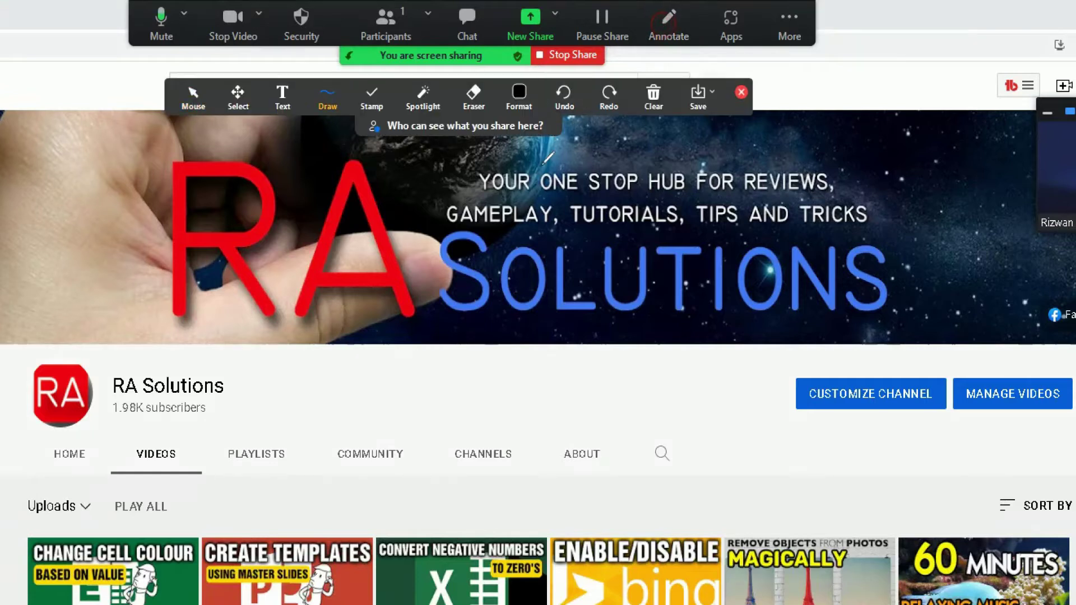
mouse_move(256, 417)
left_mouse_down()
mouse_move(206, 354)
mouse_move(17, 363)
mouse_move(61, 463)
mouse_move(271, 403)
mouse_move(244, 369)
left_mouse_up()
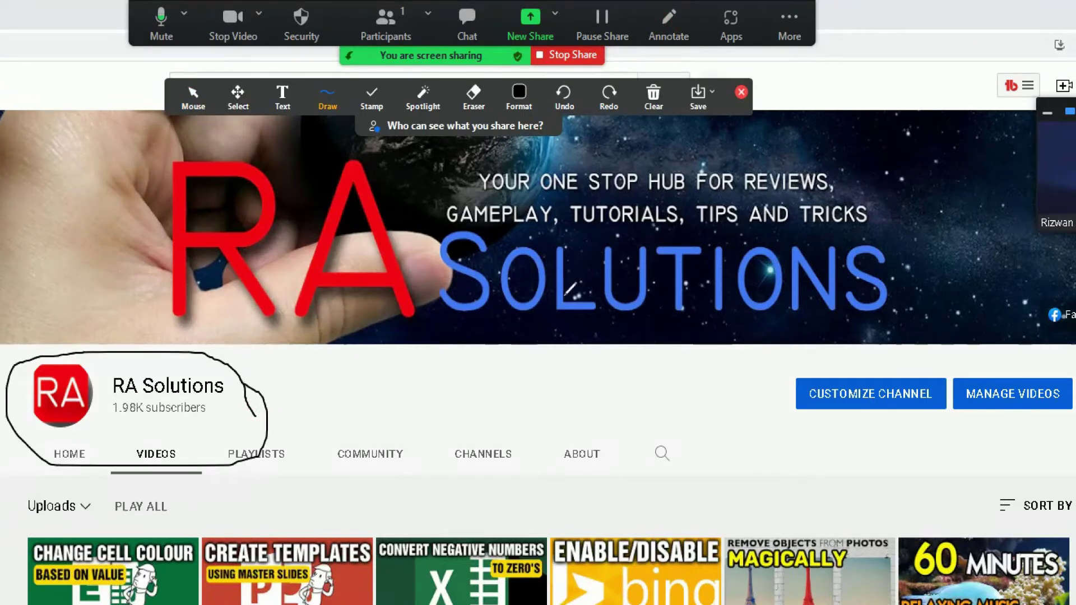
left_click(520, 103)
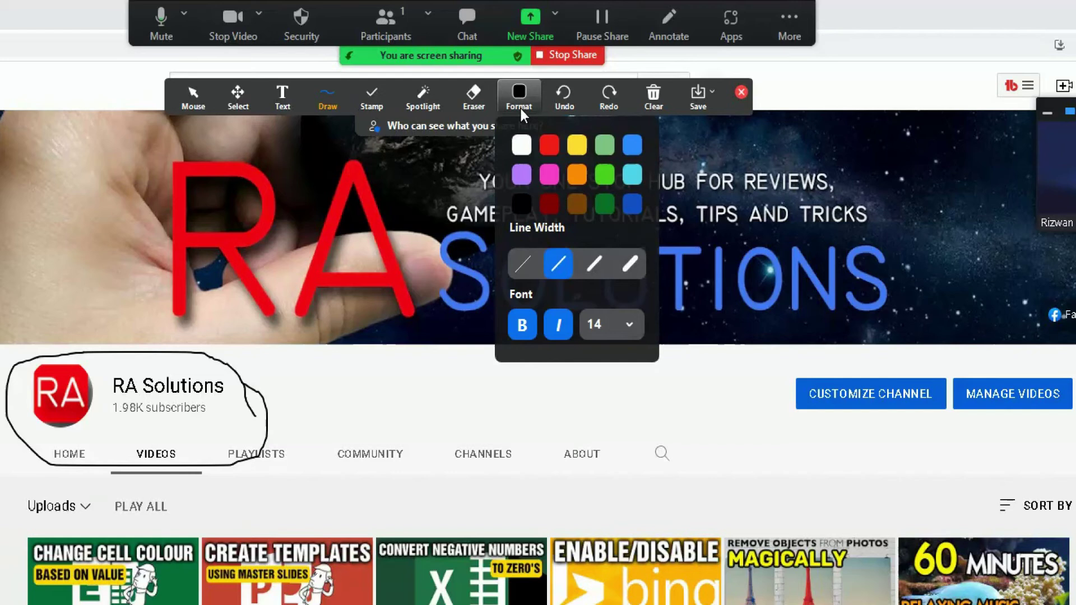
left_click(548, 145)
mouse_move(410, 433)
left_mouse_down()
mouse_move(352, 440)
mouse_move(337, 477)
mouse_move(426, 460)
mouse_move(397, 432)
left_mouse_up()
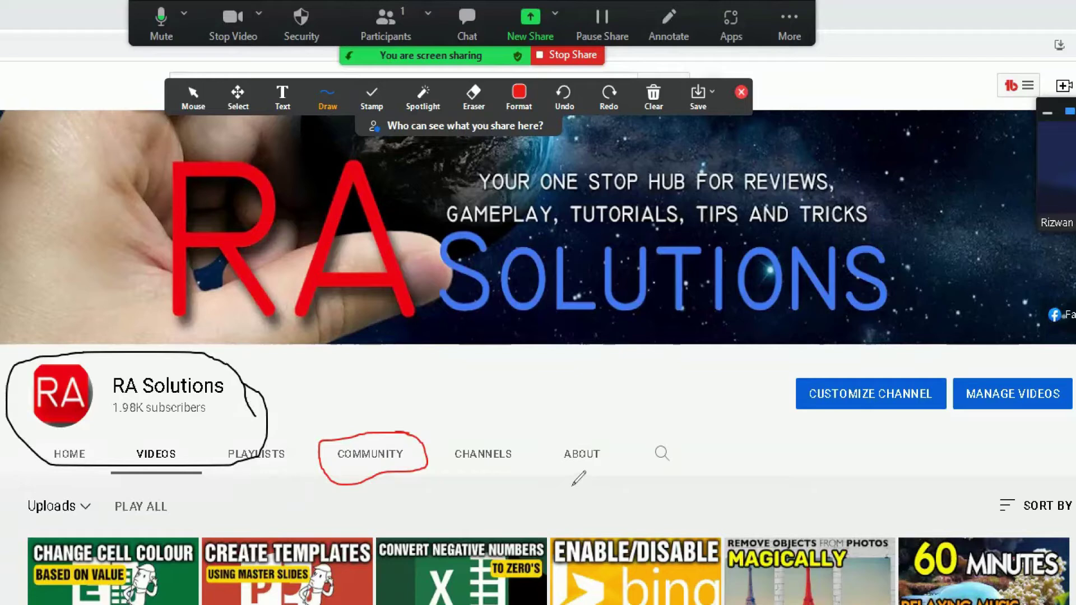
left_click_drag(514, 466, 454, 466)
left_click_drag(614, 481, 503, 477)
left_click(327, 97)
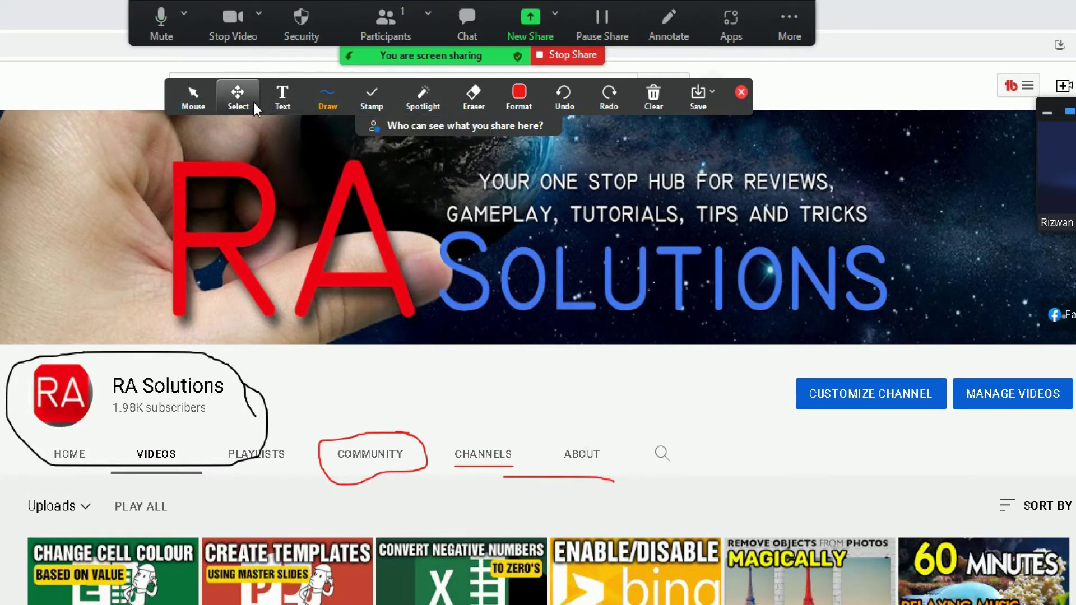
Stamp a star in the blank area above the CHANNELS heading and close the annotation tools
mouse_move(368, 103)
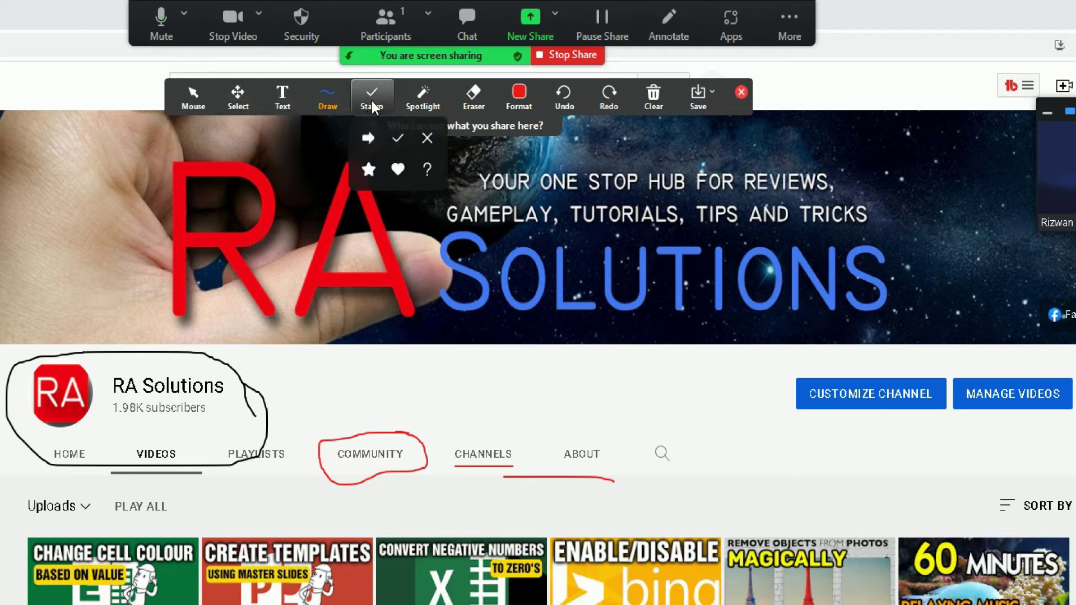
left_click(370, 170)
left_click(509, 388)
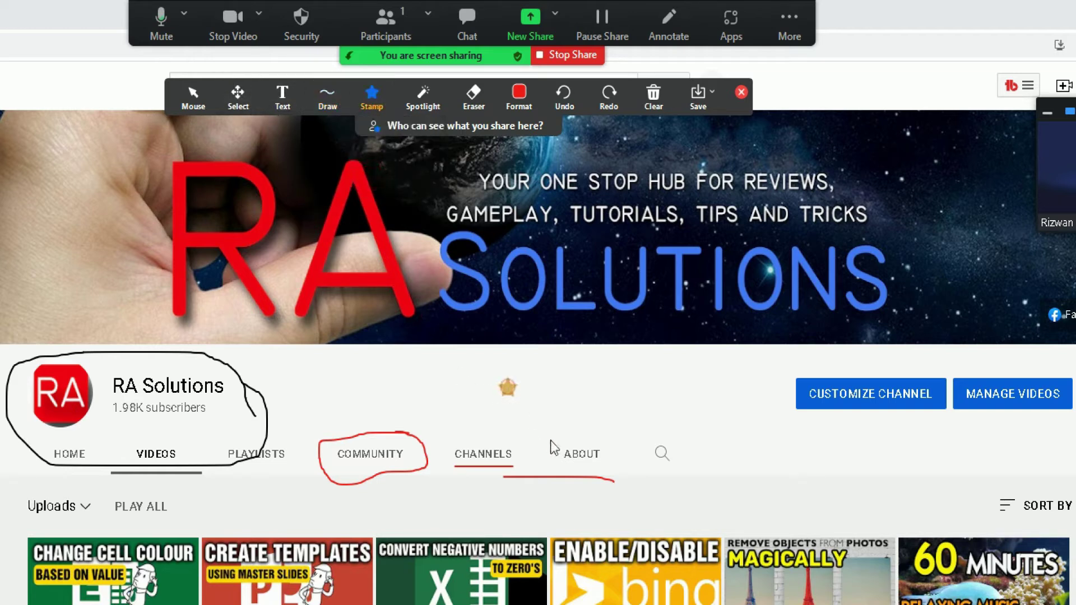
mouse_move(369, 106)
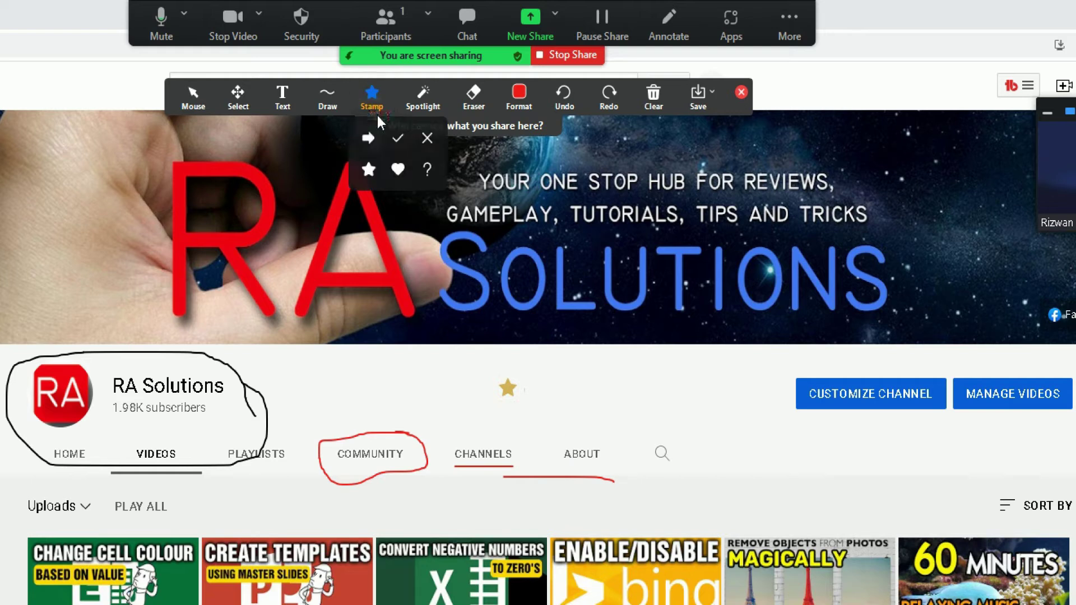
mouse_move(416, 110)
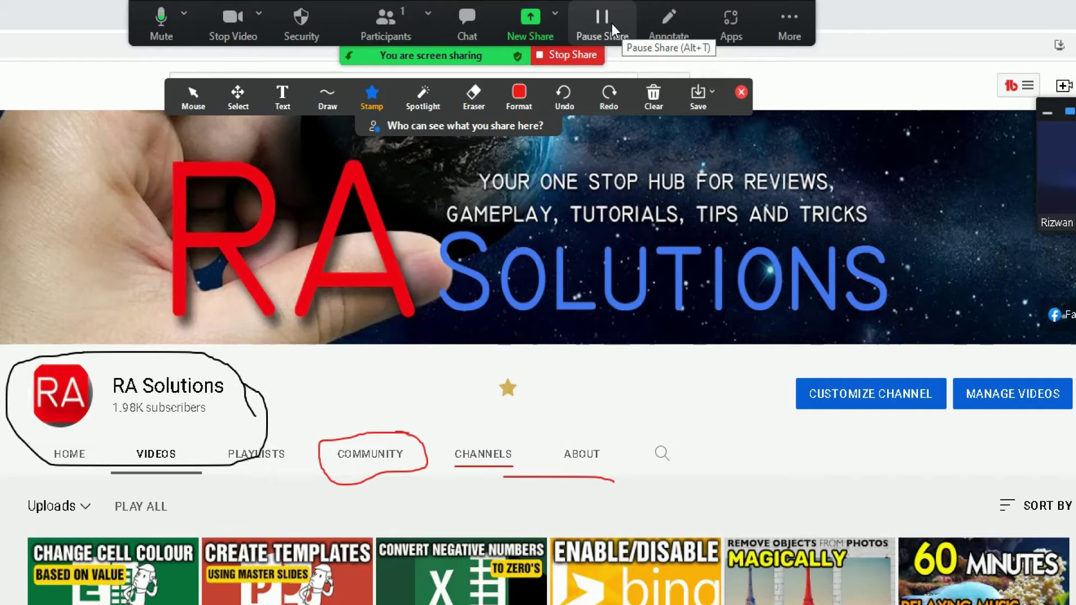
left_click(739, 93)
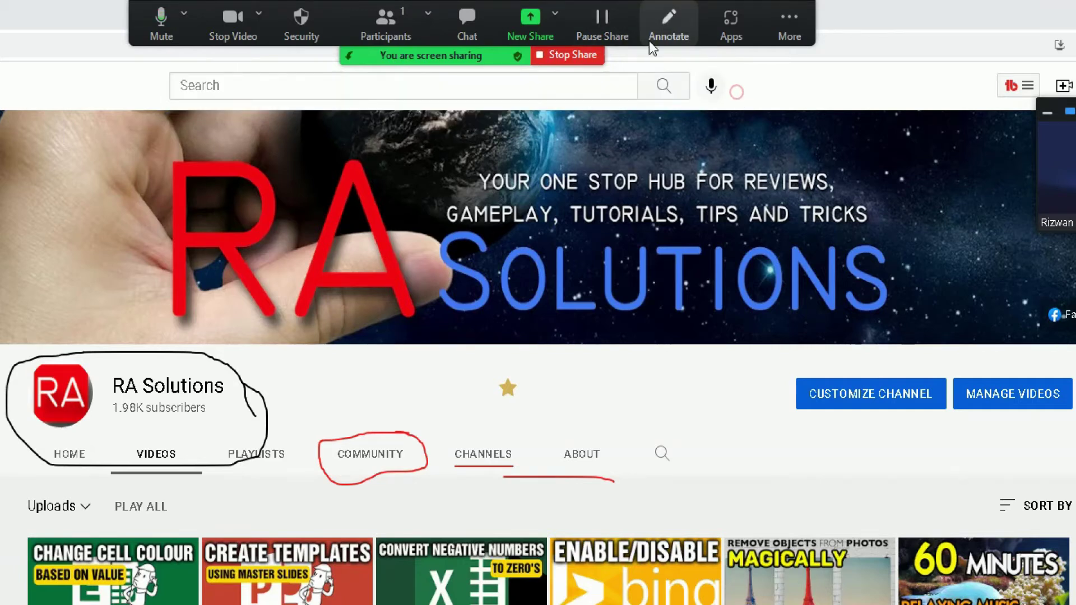
Pause the screen share, resume it, and look through the videos on the shared channel page
left_click(610, 21)
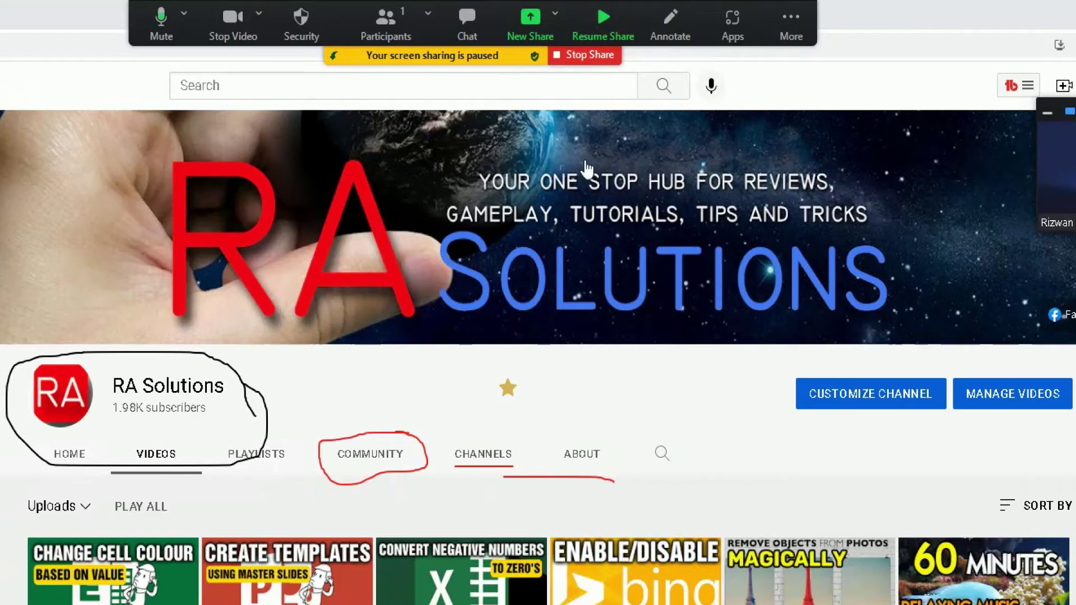
left_click(604, 29)
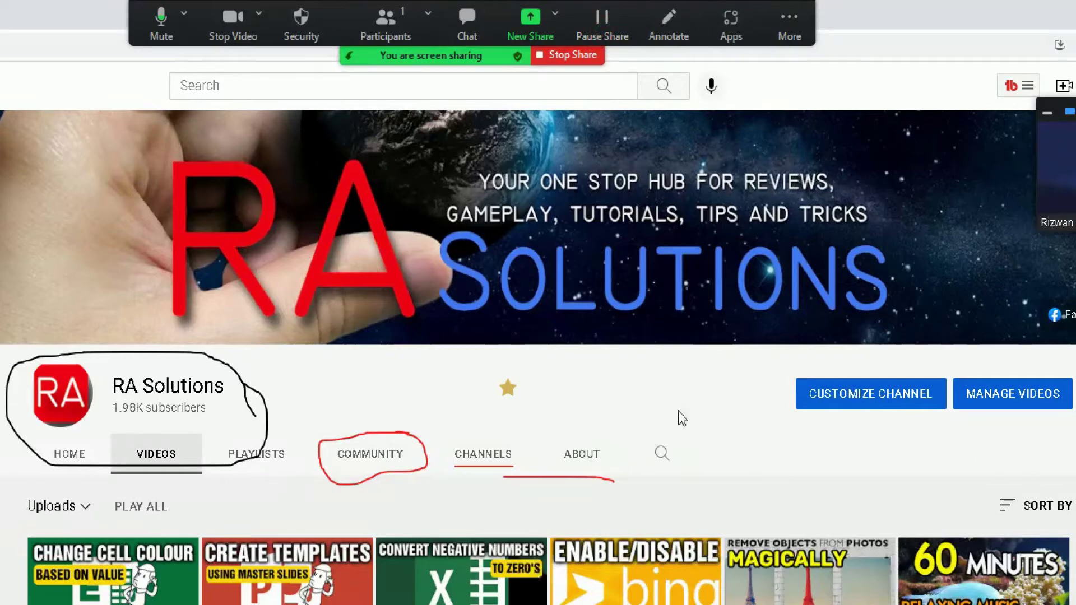
scroll(678, 414, "down", 5)
scroll(777, 457, "down", 8)
scroll(777, 457, "up", 13)
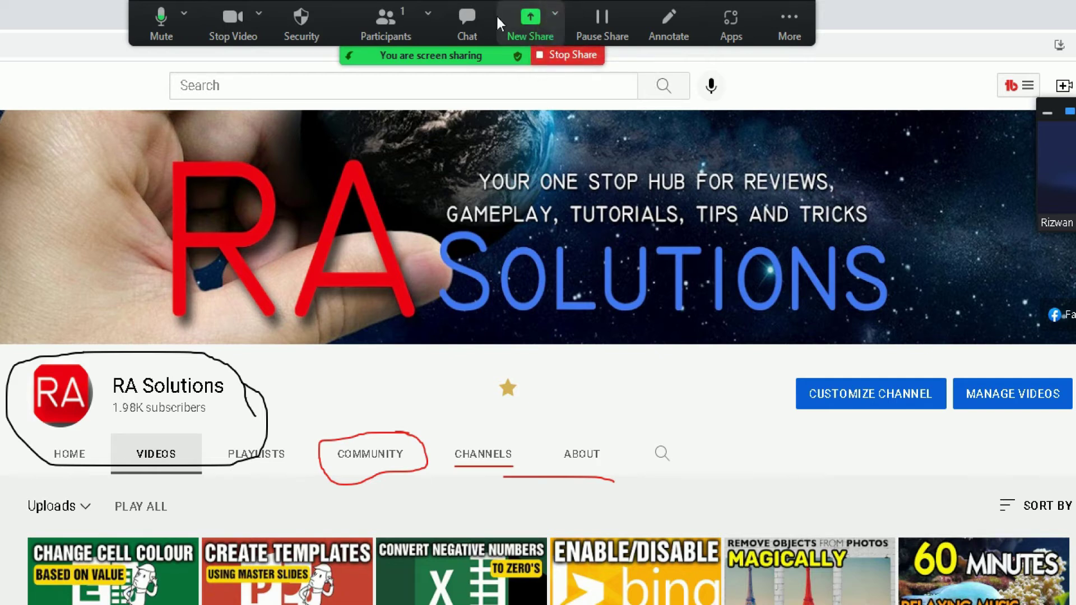
Review who can share, the advanced sharing options, and the additional meeting options offered during a screen share
left_click(554, 16)
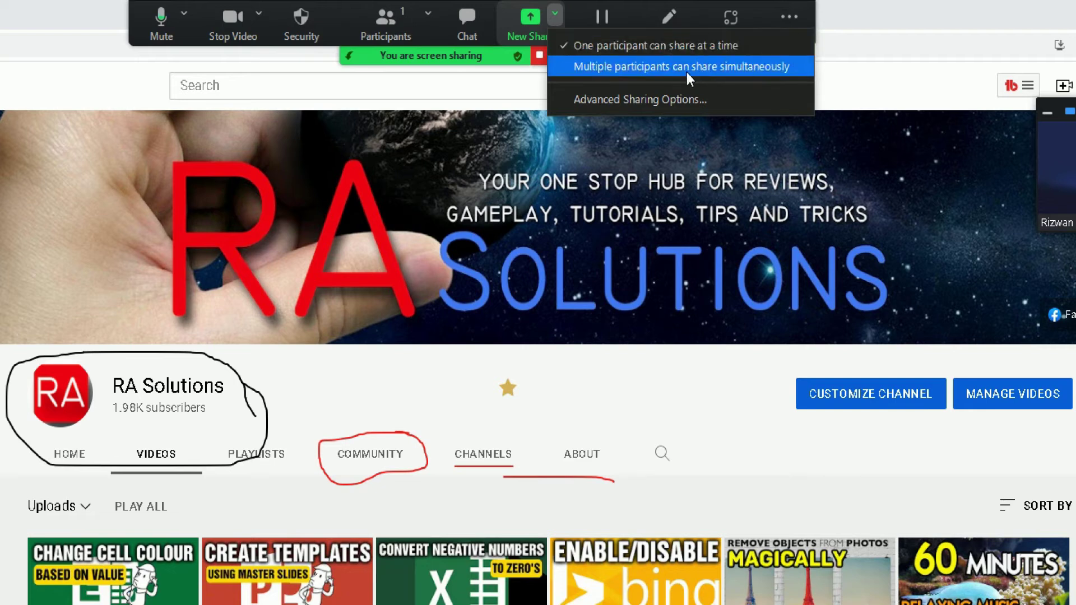
left_click(657, 104)
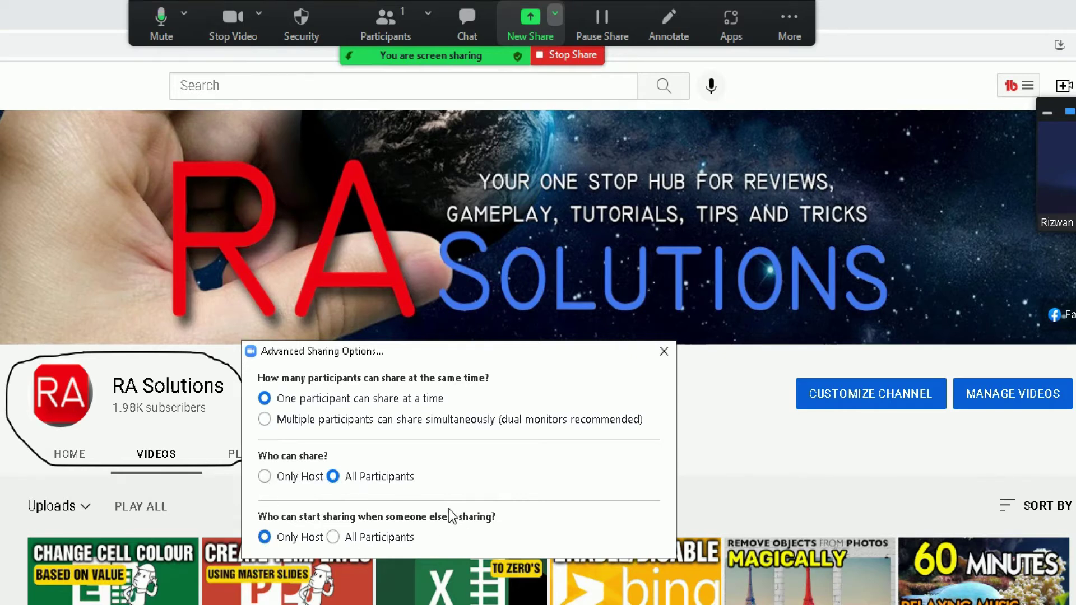
left_click(672, 354)
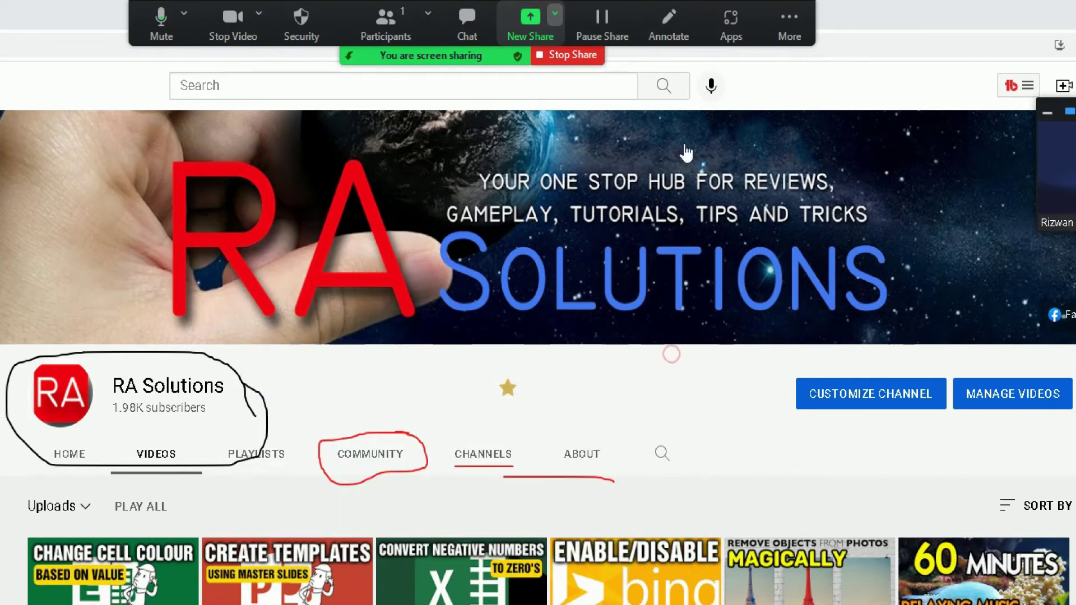
left_click(794, 24)
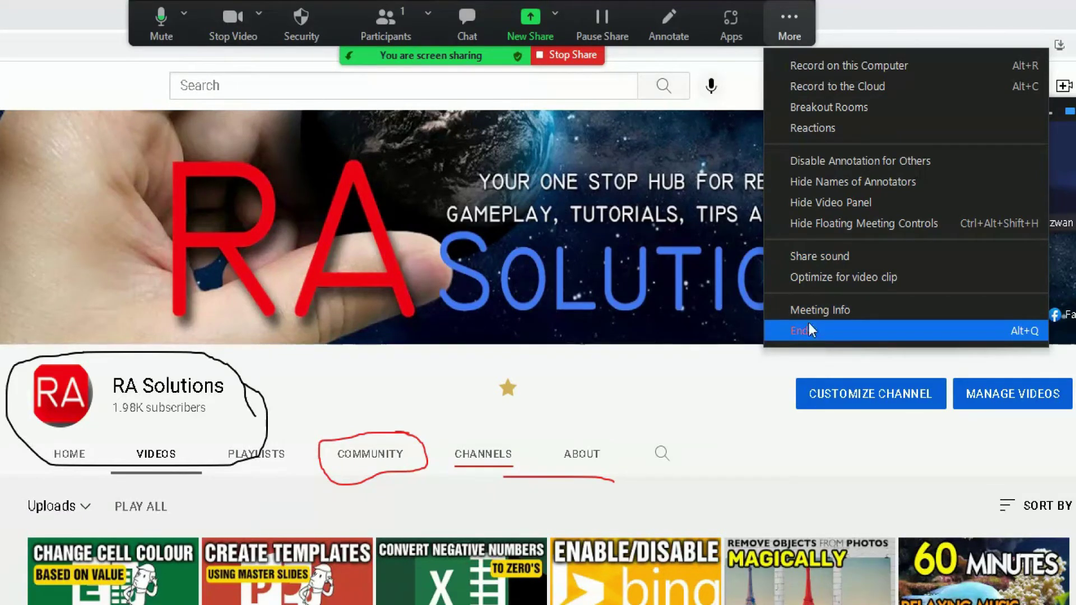
left_click(679, 173)
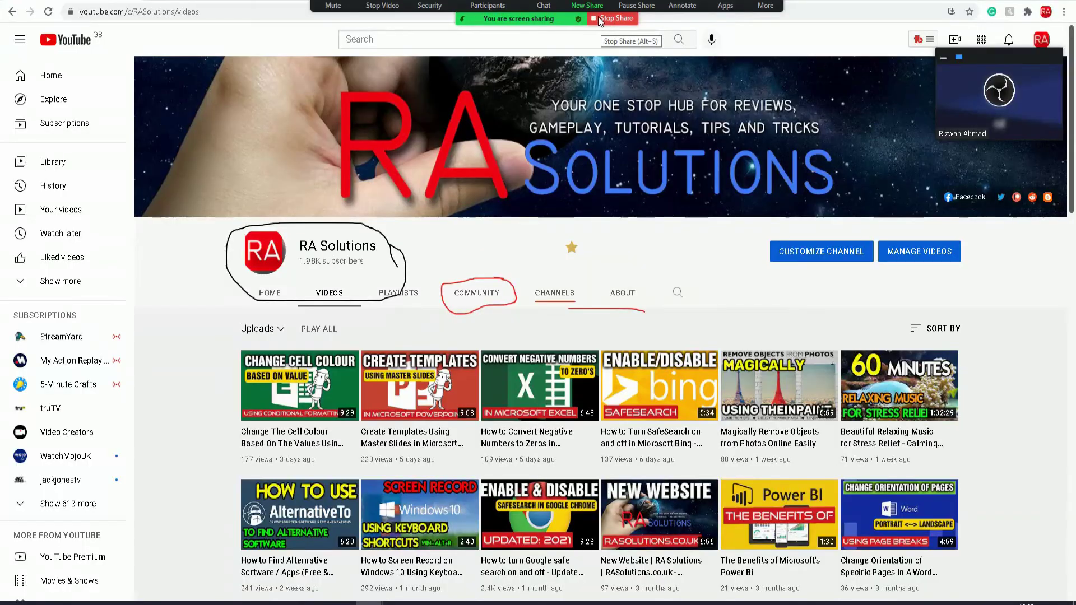
Stop the screen share and check the meeting's single and multiple participant sharing choices
left_click(597, 15)
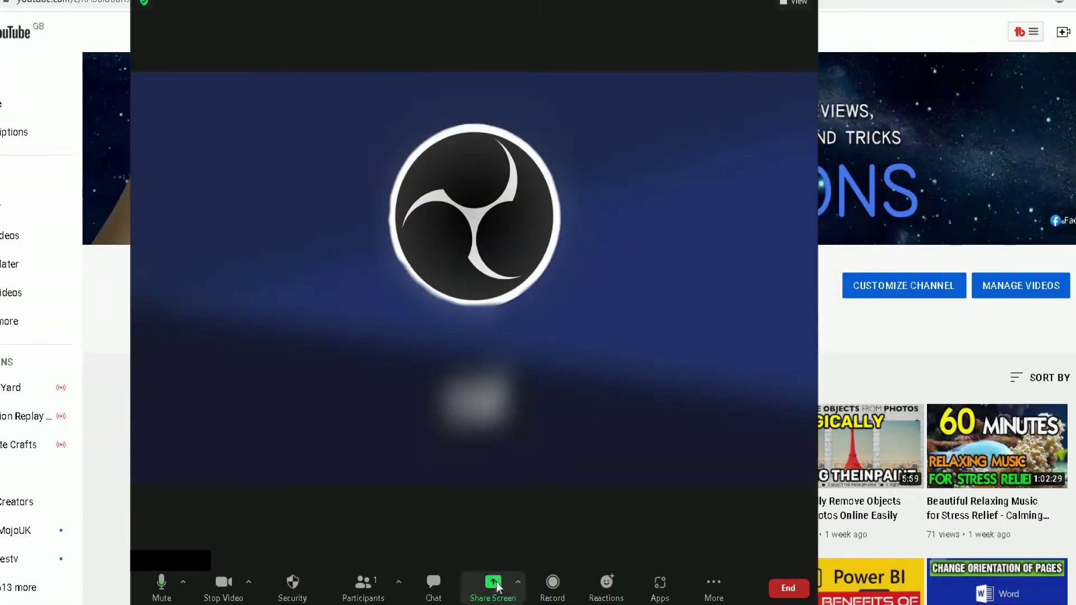
left_click(519, 578)
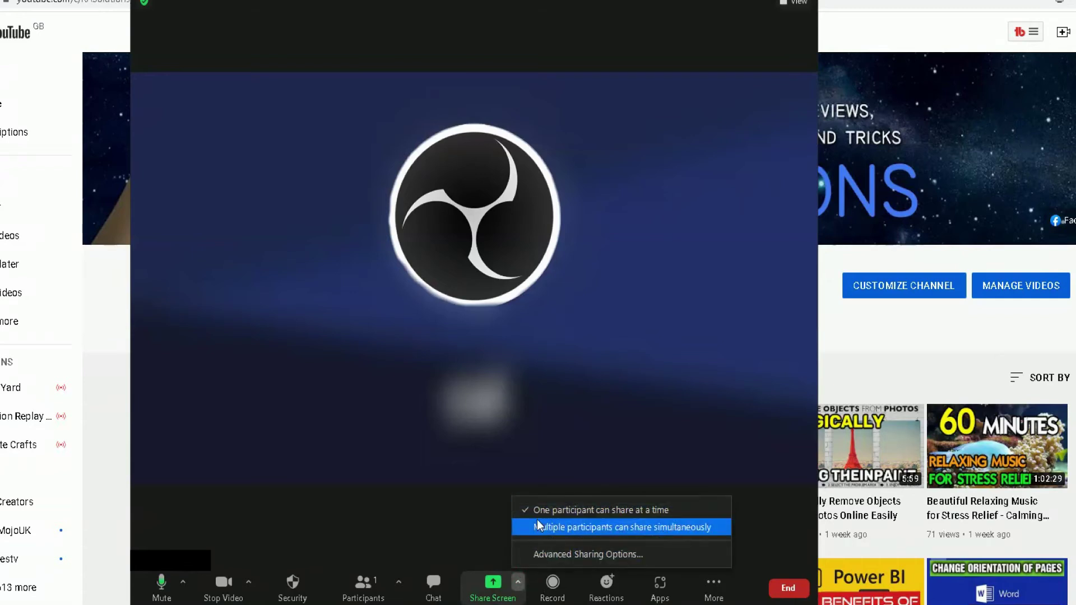
left_click(479, 509)
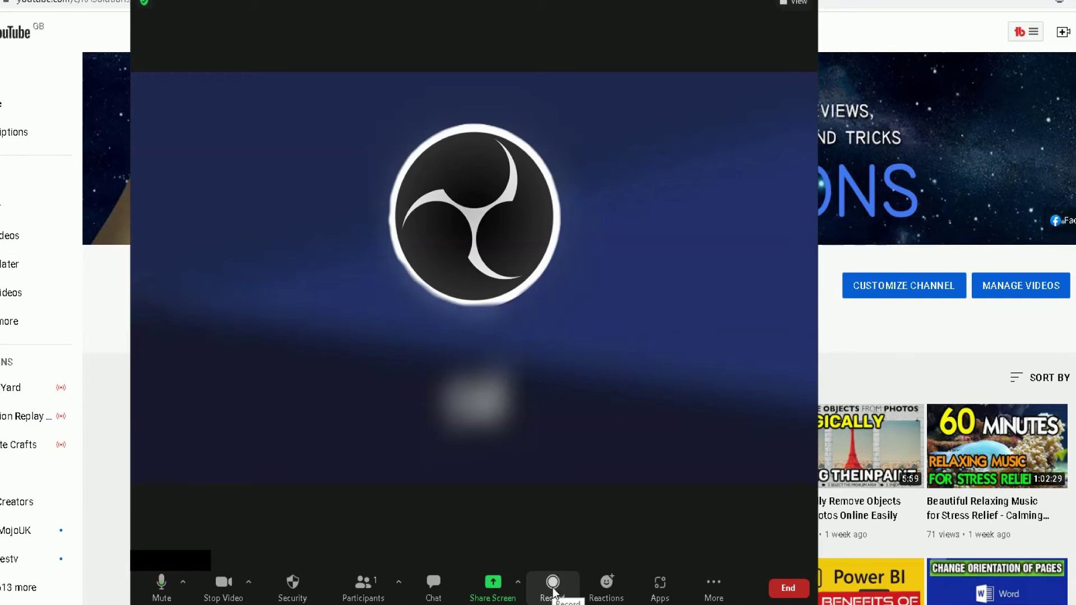
Check the choices for recording the meeting to this computer or the cloud, and close them
left_click(553, 588)
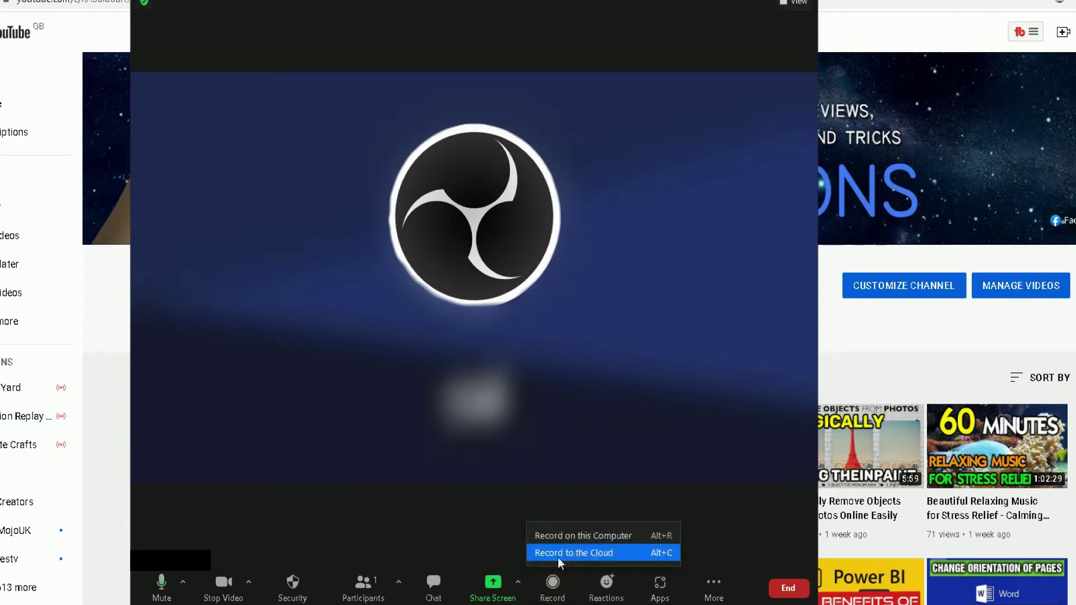
left_click(715, 554)
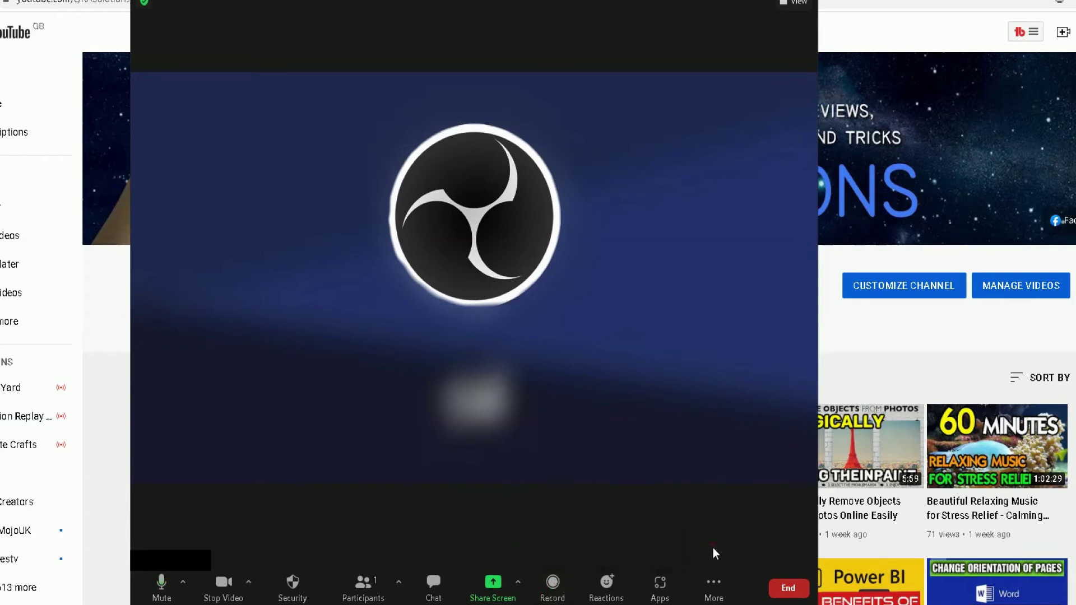
Send a thumbs-up, a heart and a party popper reaction in the meeting
left_click(620, 590)
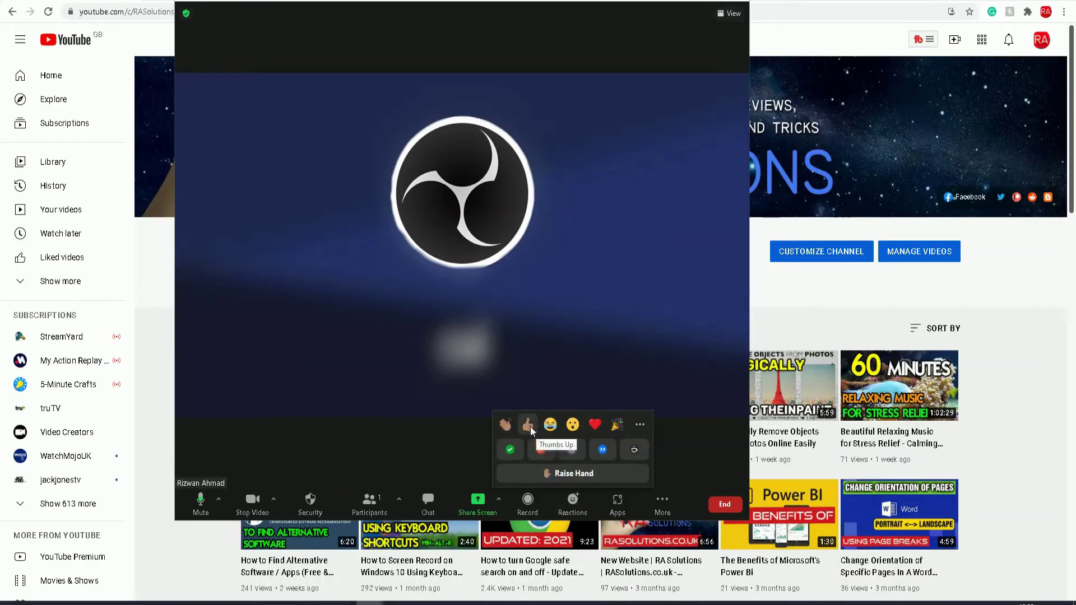
left_click(552, 493)
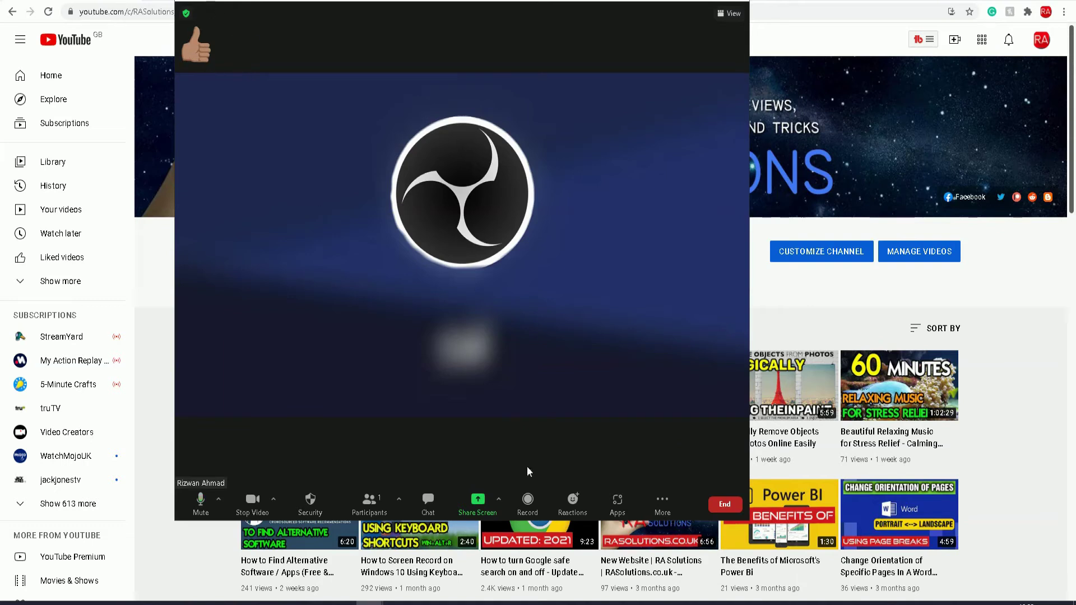
left_click(575, 511)
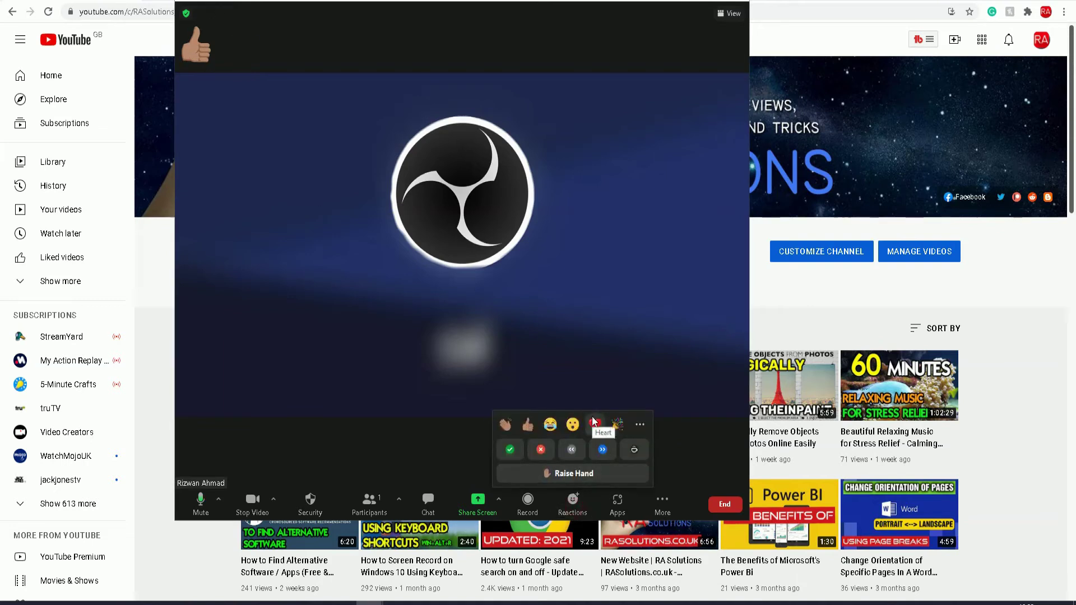
left_click(594, 420)
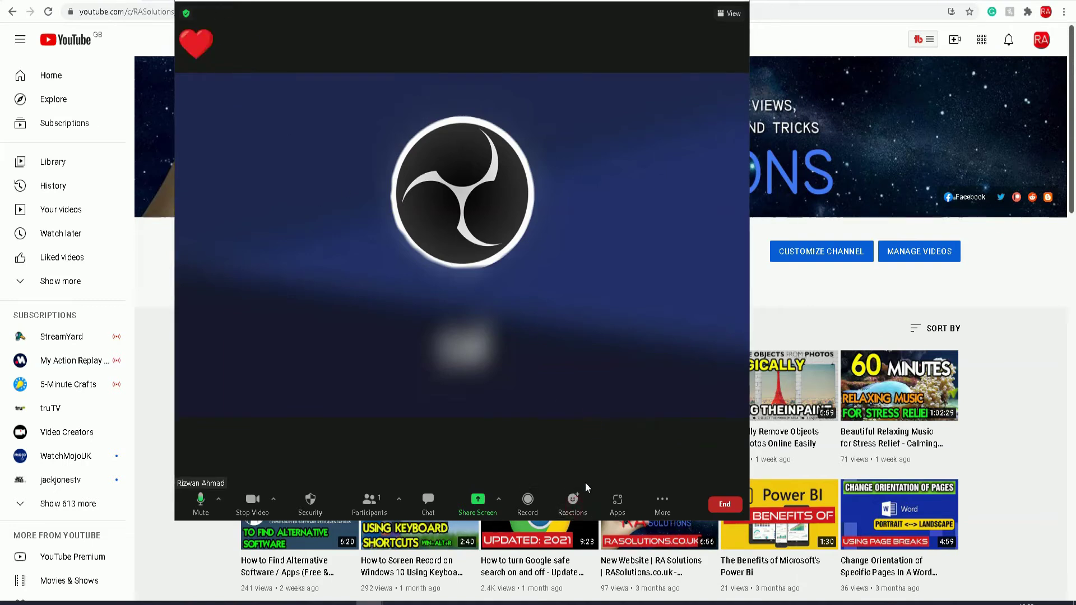
left_click(579, 502)
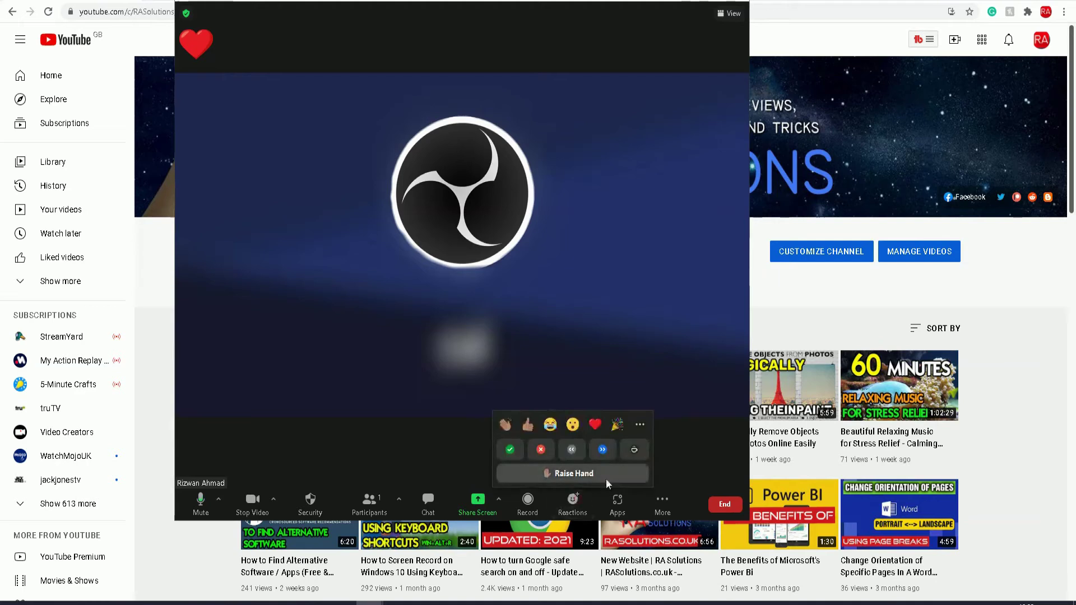
left_click(617, 427)
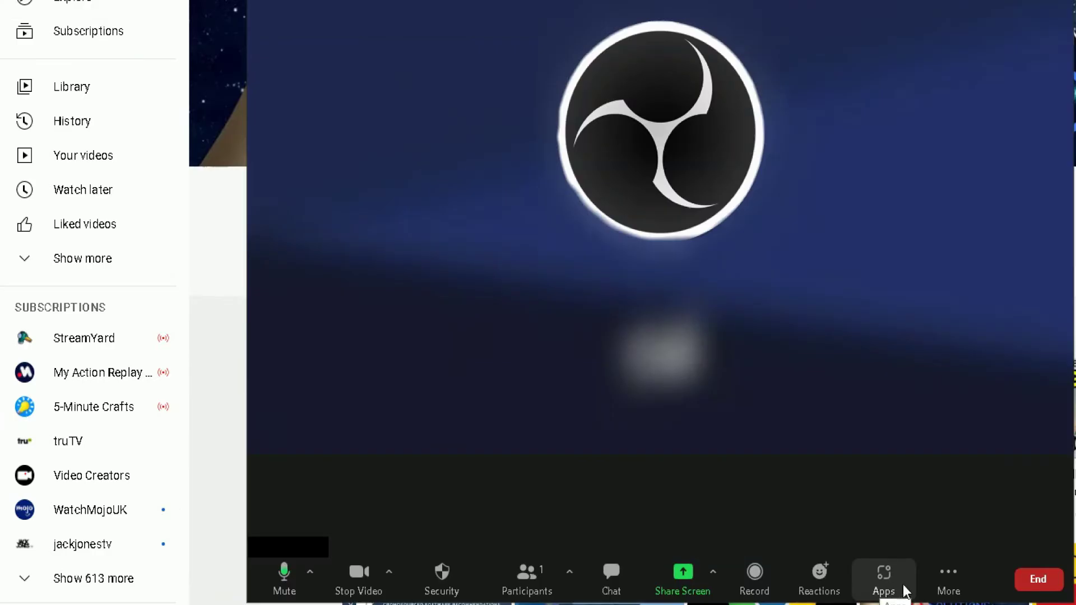
Examine the automatic, manual and participant-chosen assignment options for one breakout room, and close the dialog without creating it
left_click(948, 584)
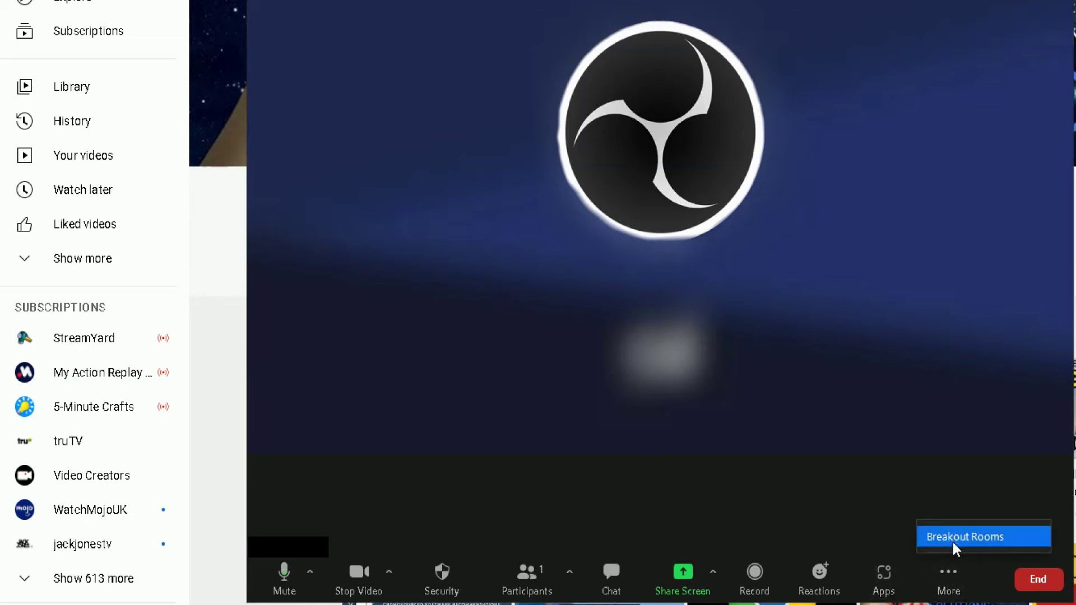
left_click(983, 539)
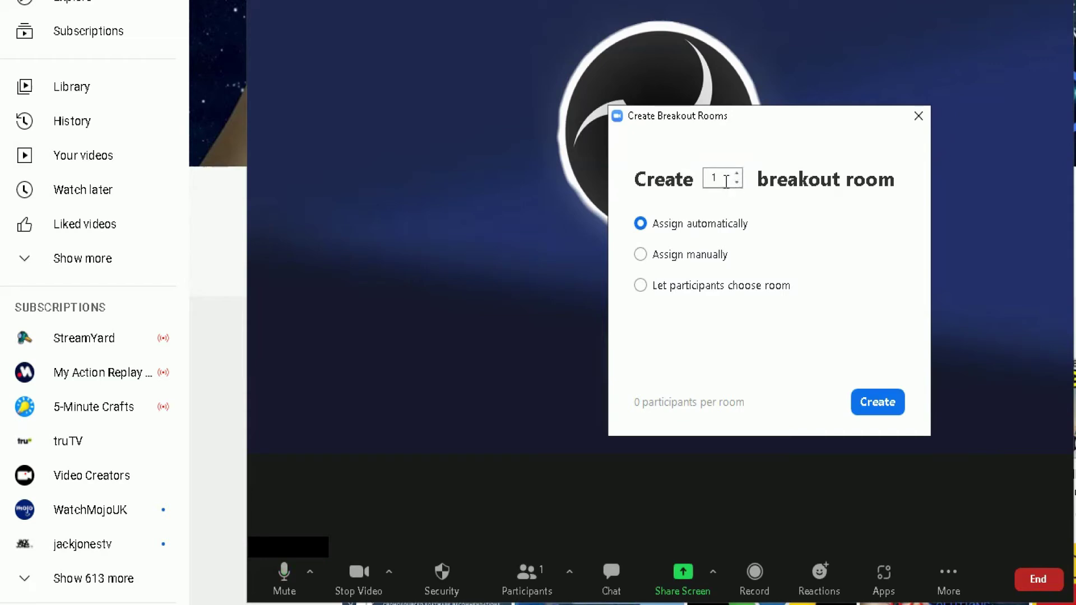
left_click(724, 178)
left_click(669, 223)
left_click(649, 222)
left_click(661, 260)
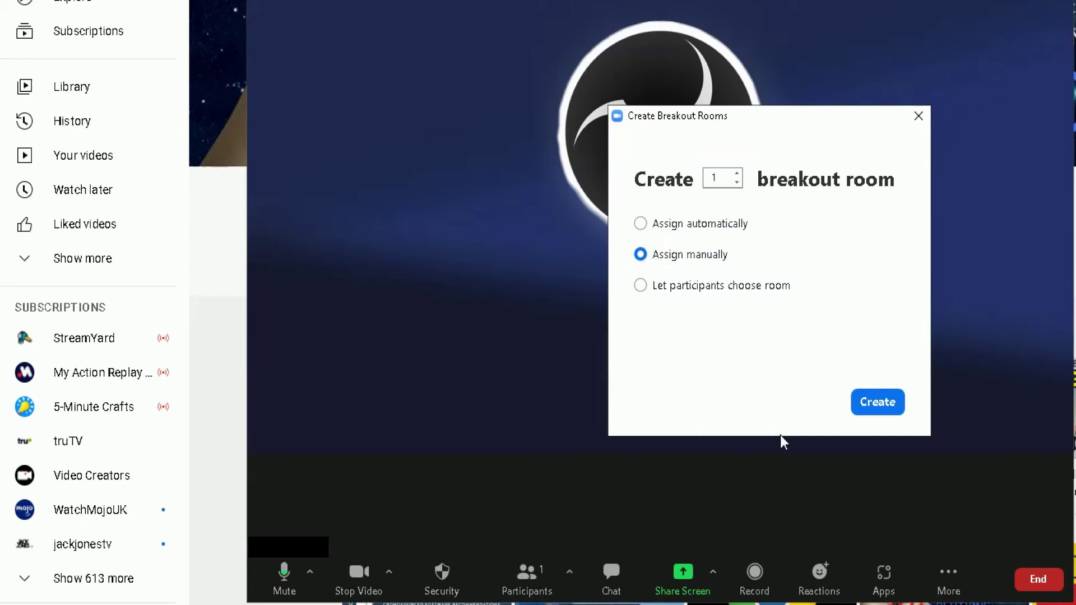
left_click(684, 287)
left_click(673, 227)
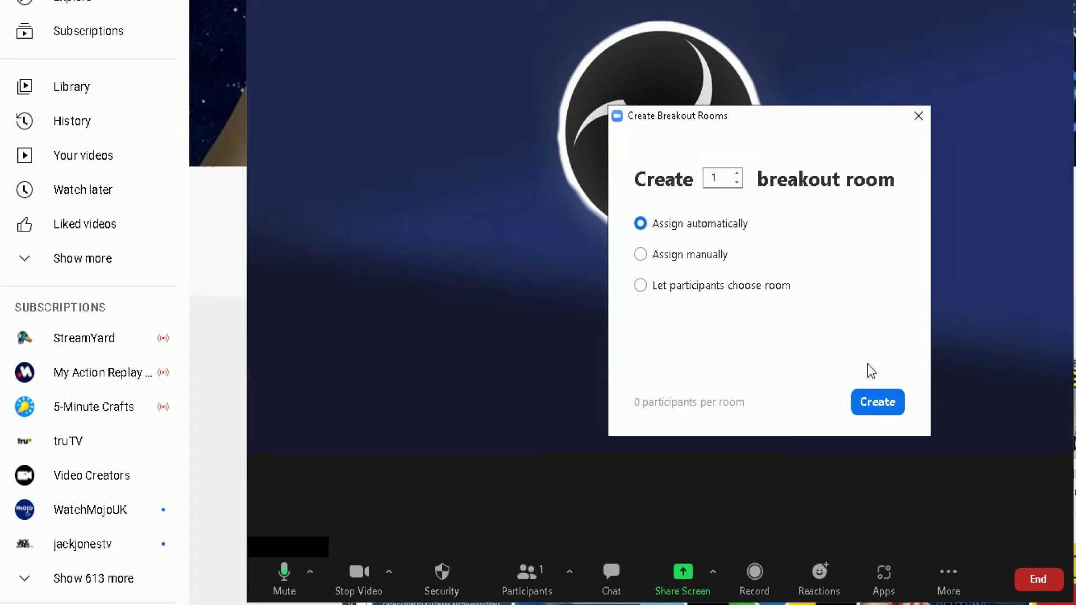
left_click(918, 117)
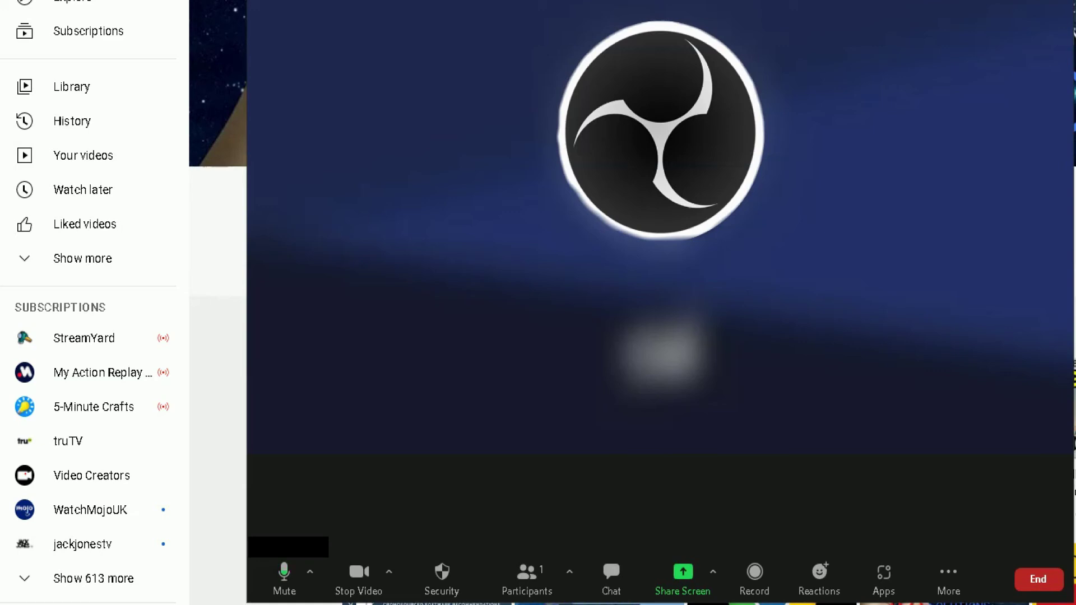
Switch the meeting into and out of full screen, and end the meeting for all
key("alt+f")
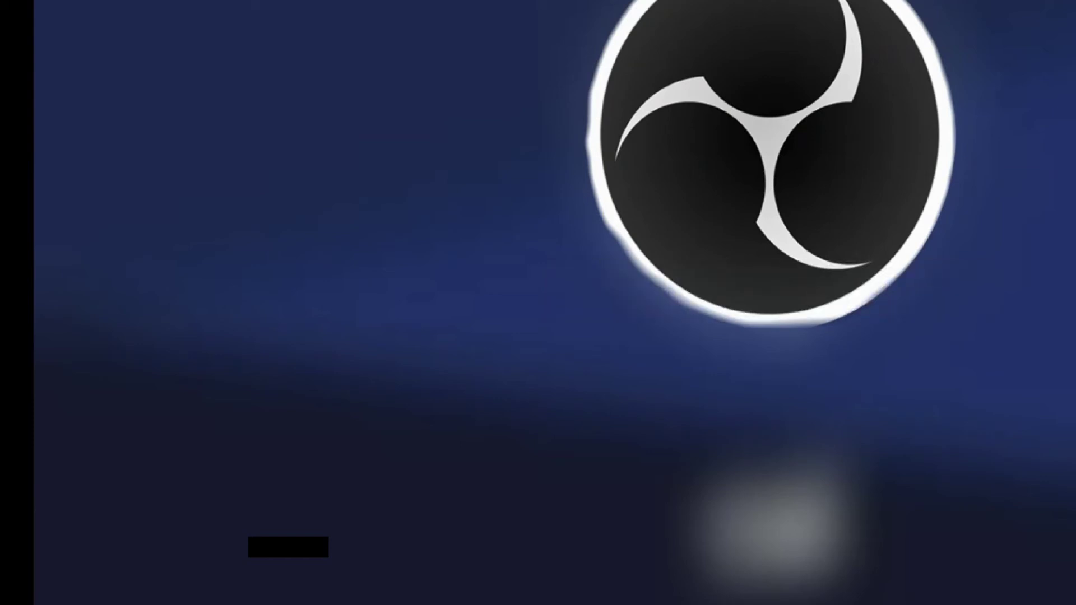
key("Escape")
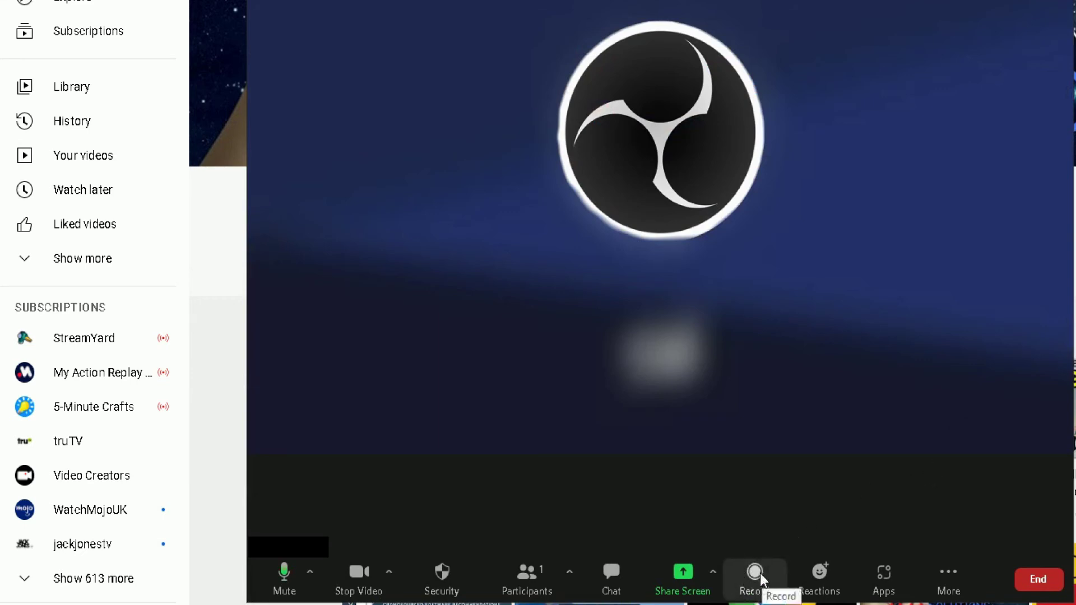
left_click(1038, 583)
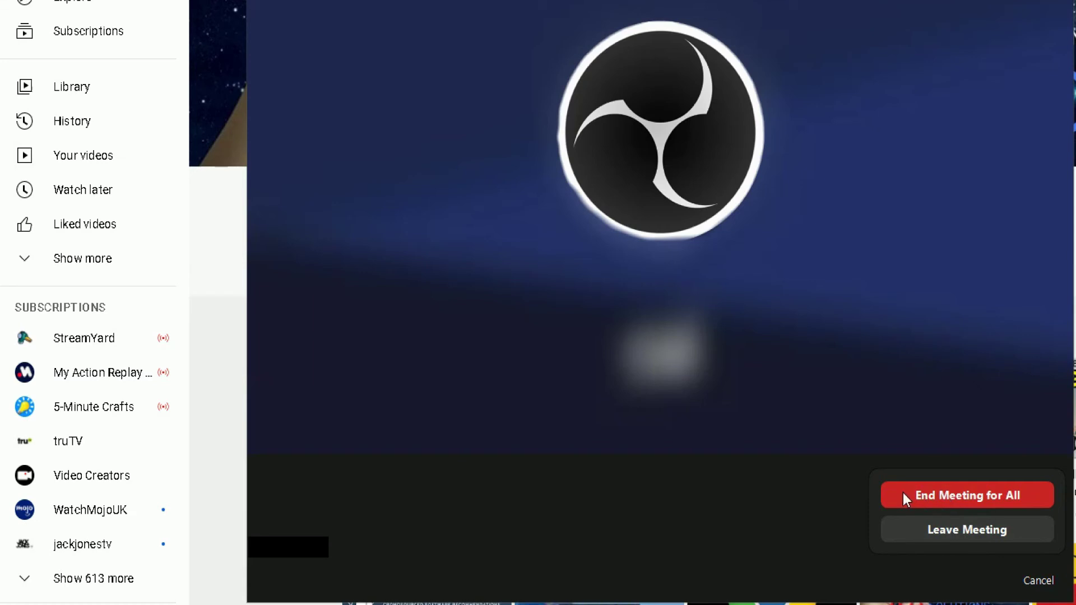
left_click(936, 495)
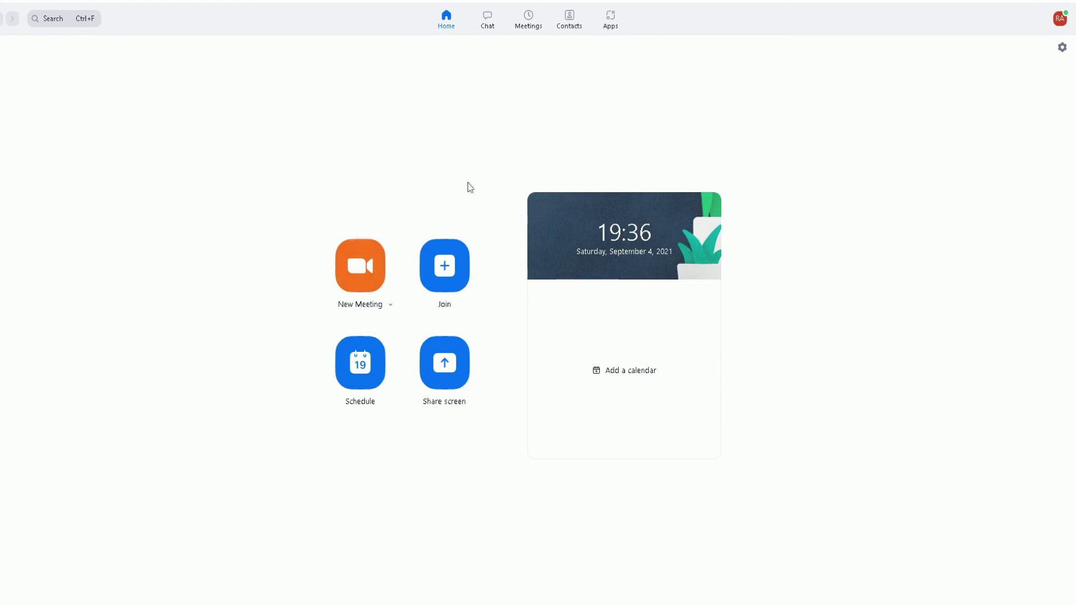
Review the meeting ID and display name fields for joining a meeting, and cancel the dialog
left_click(447, 273)
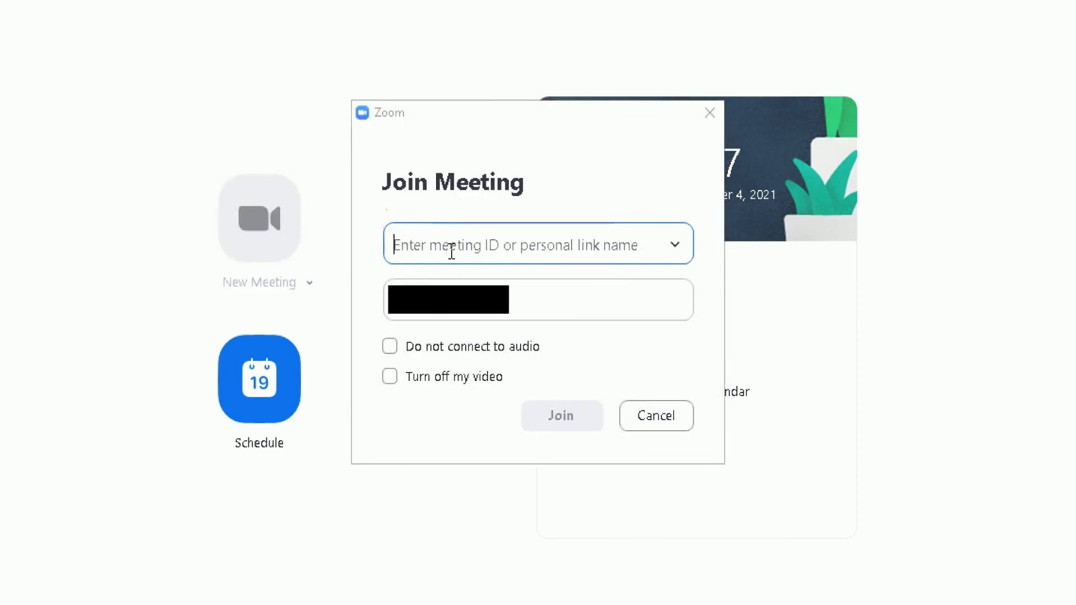
left_click(675, 245)
left_click(700, 224)
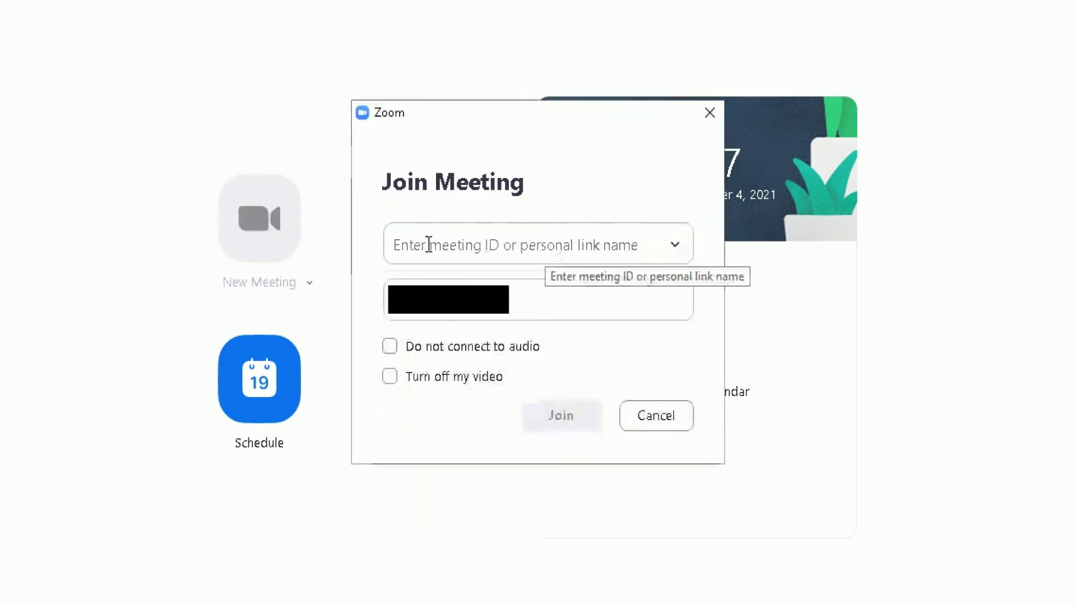
left_click(451, 238)
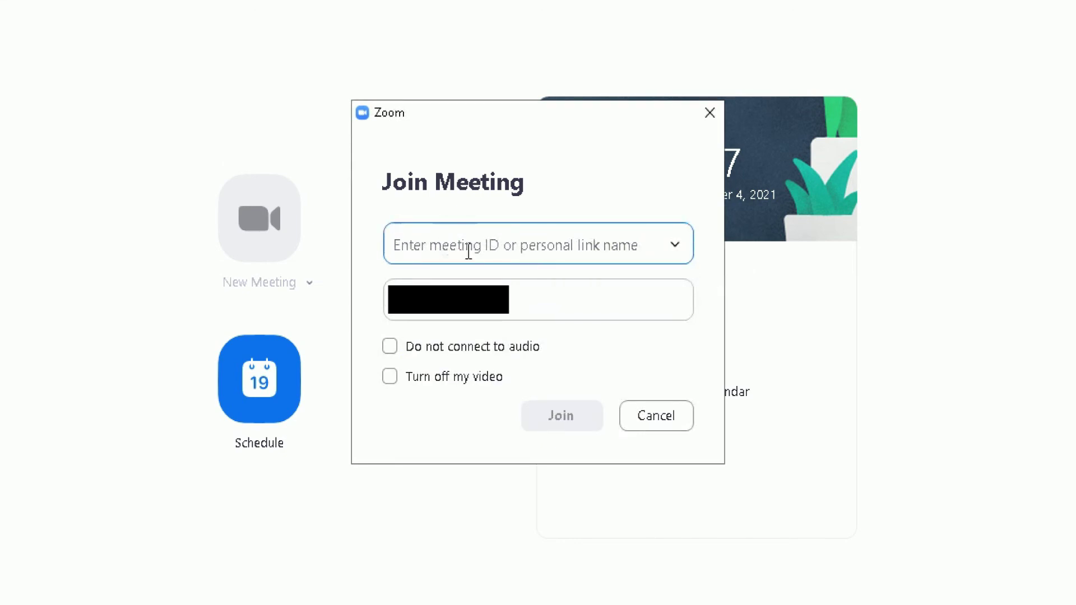
left_click(513, 298)
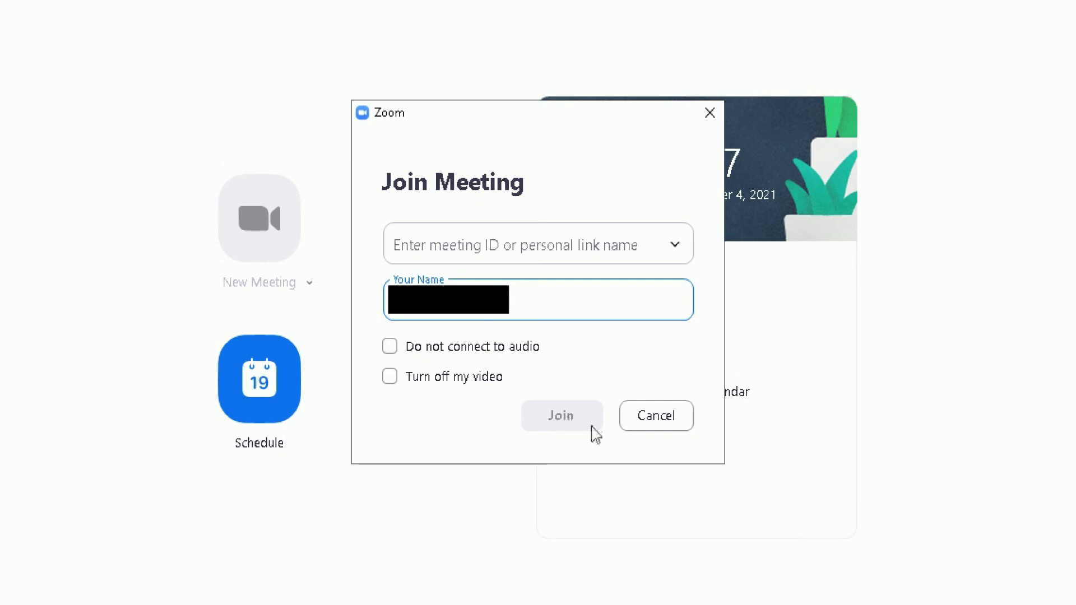
left_click(650, 424)
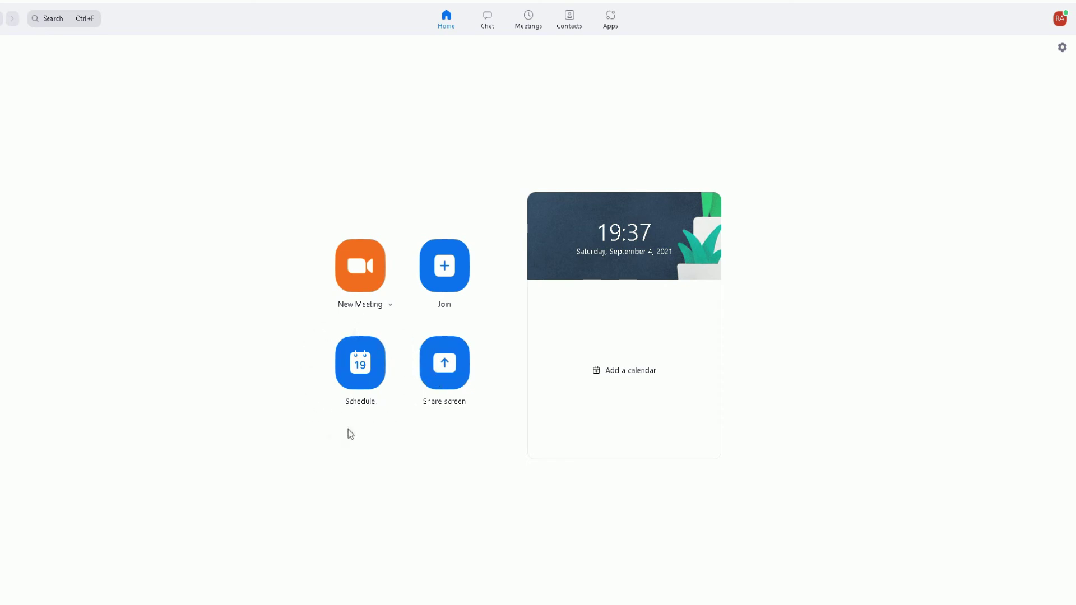
Start scheduling a meeting with the topic RA Solutions Meeting, and dismiss the Waiting Room tip
left_click(360, 379)
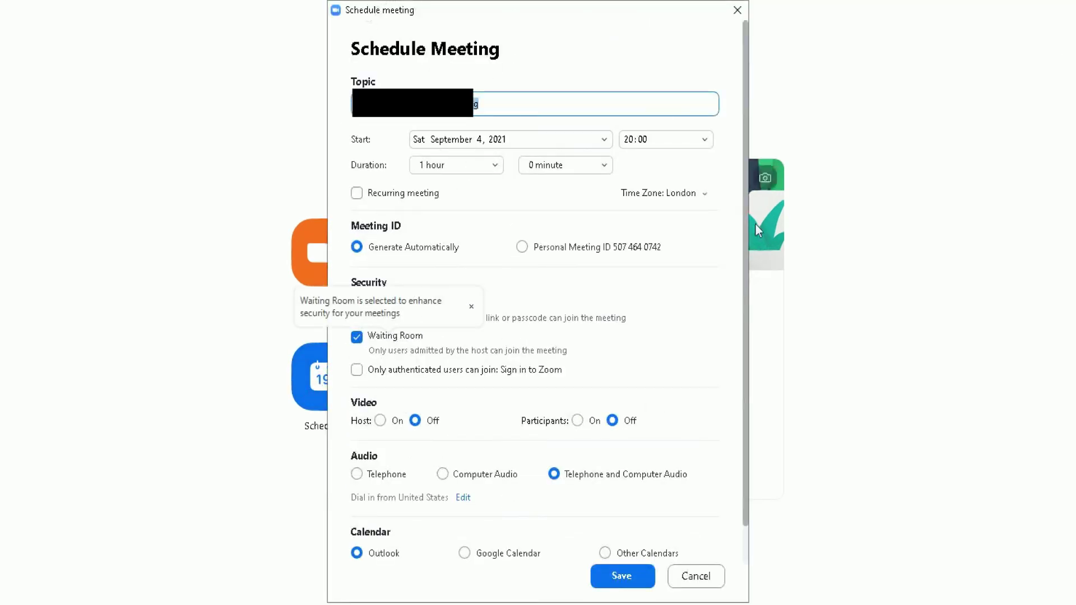
type("RA")
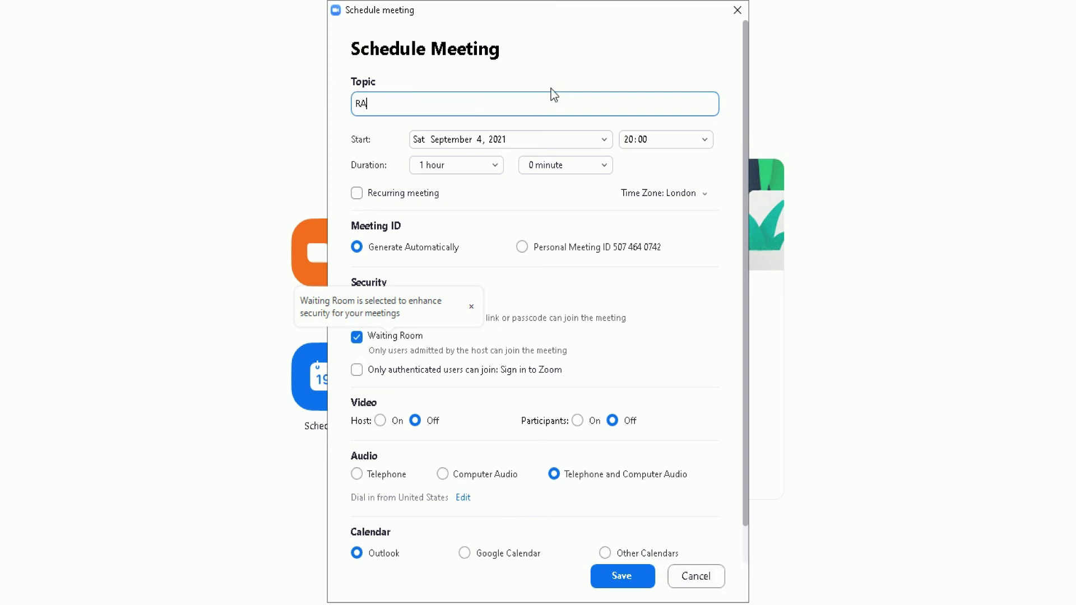
type(" sSolutions Meetin")
key("BackSpace")
key("BackSpace")
key("BackSpace")
type("ting")
left_click(471, 308)
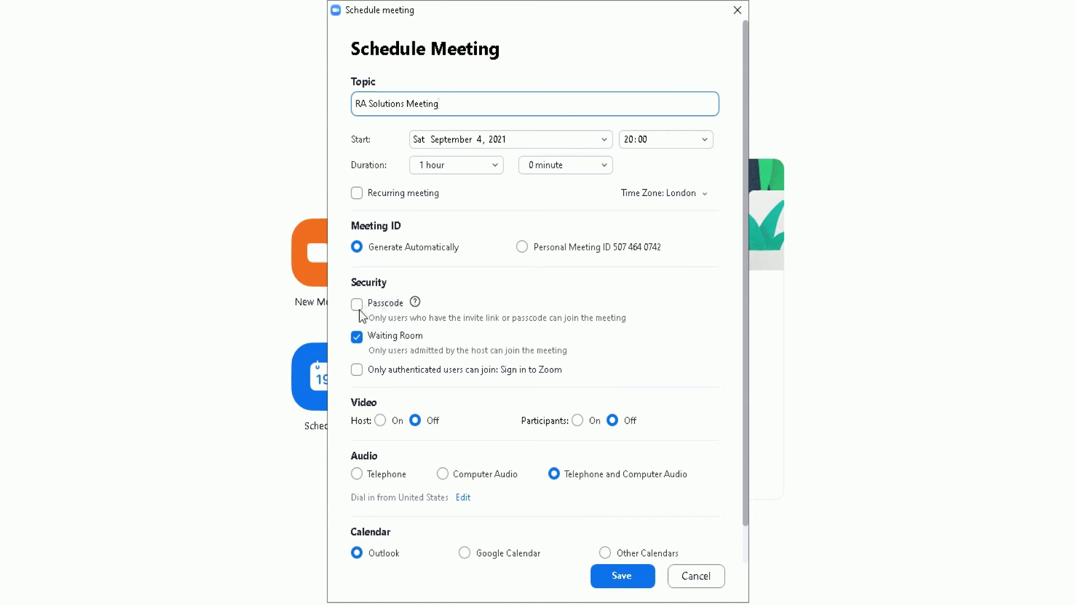
Review the video, audio, calendar and advanced options, save the scheduled meeting, and dismiss the Outlook message
scroll(361, 315, "down", 1)
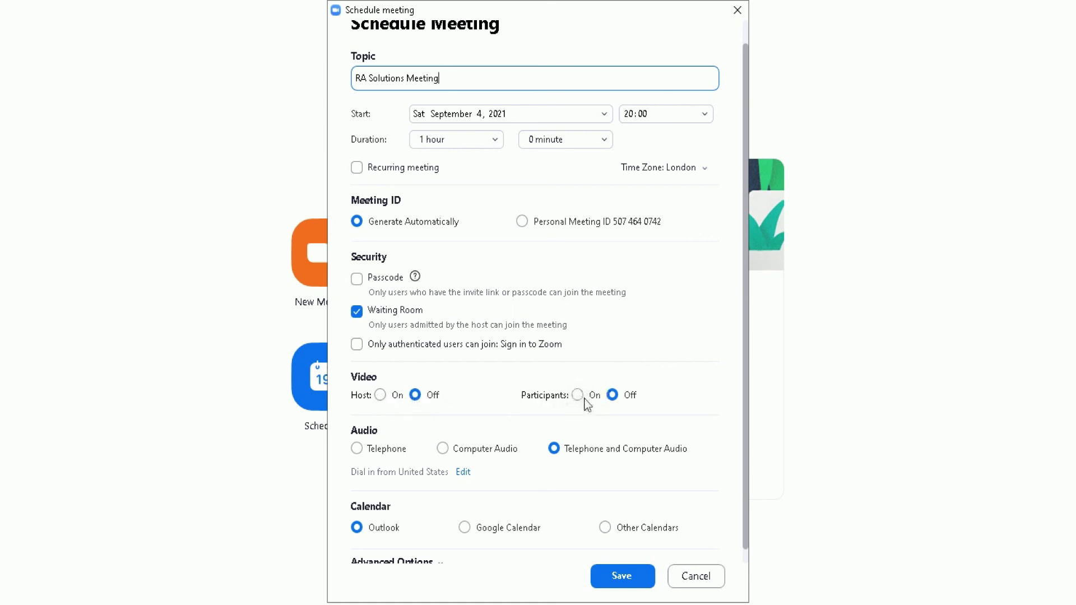
scroll(587, 404, "down", 1)
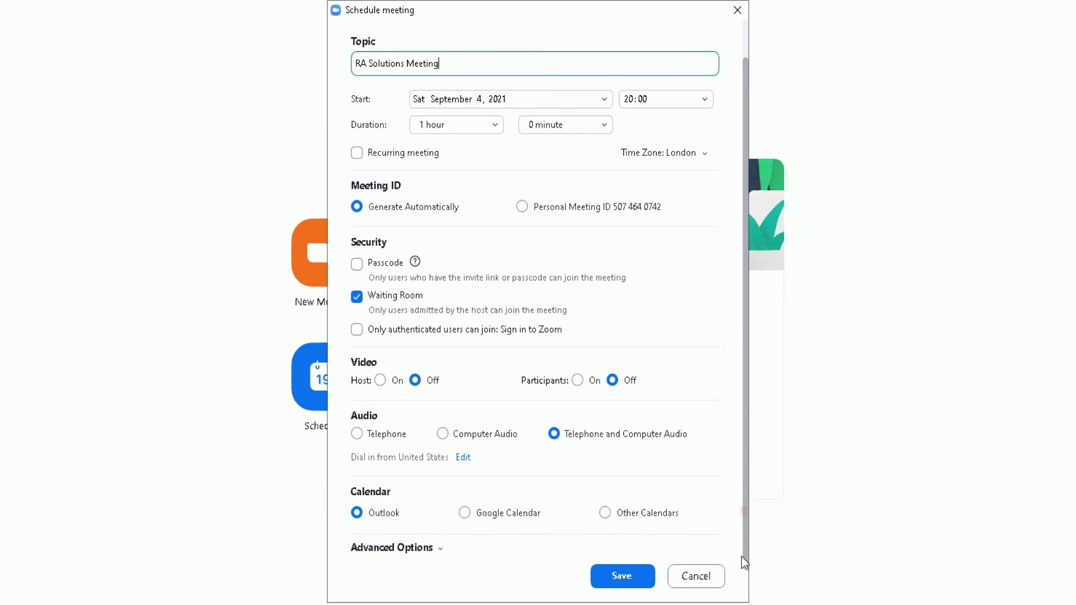
left_click(438, 549)
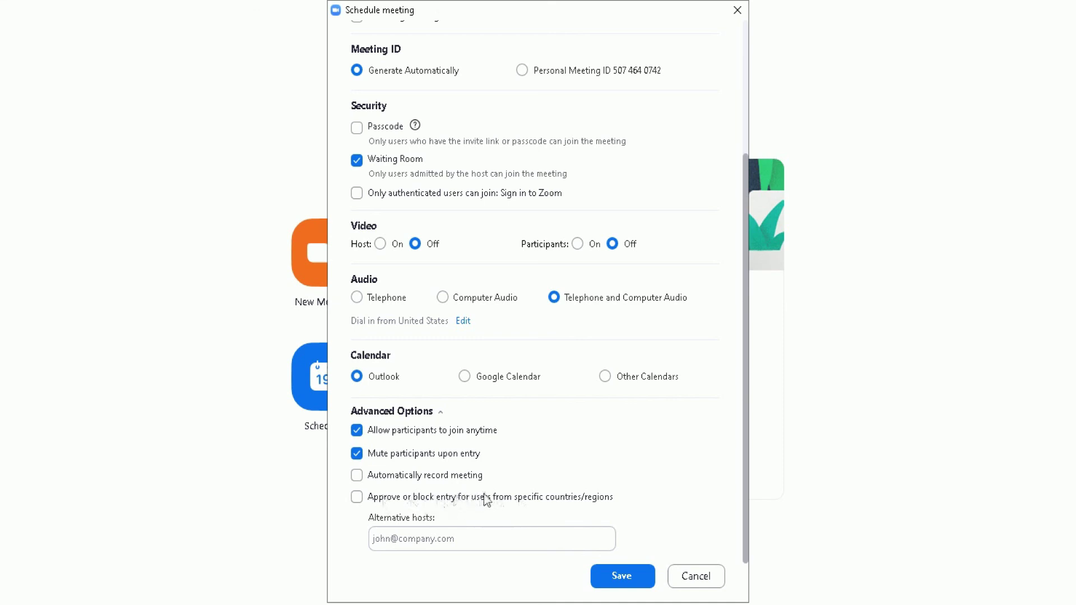
left_click(432, 546)
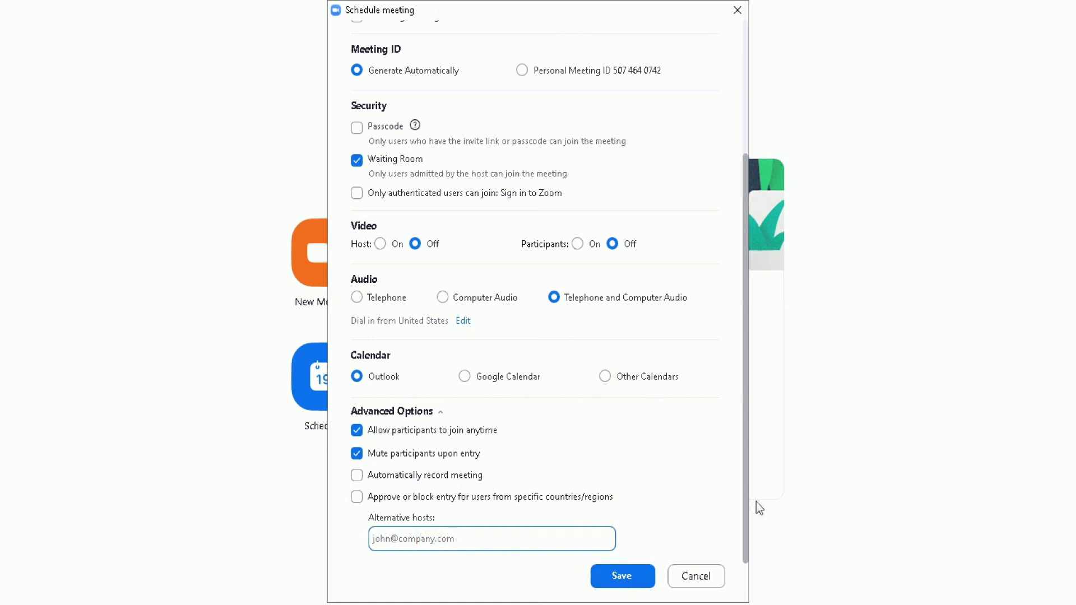
left_click_drag(746, 499, 733, 298)
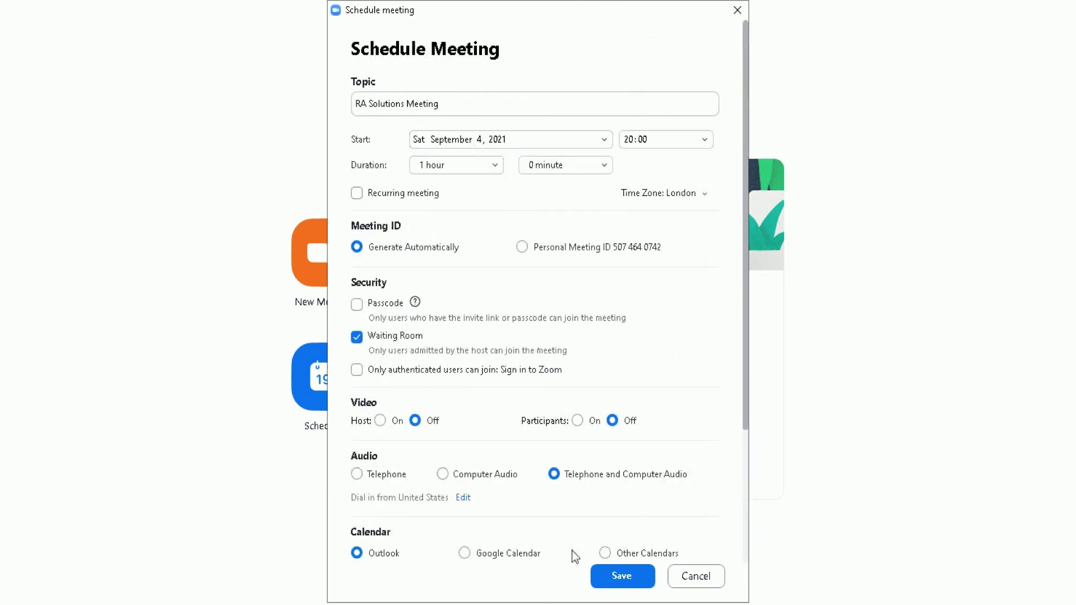
left_click(616, 579)
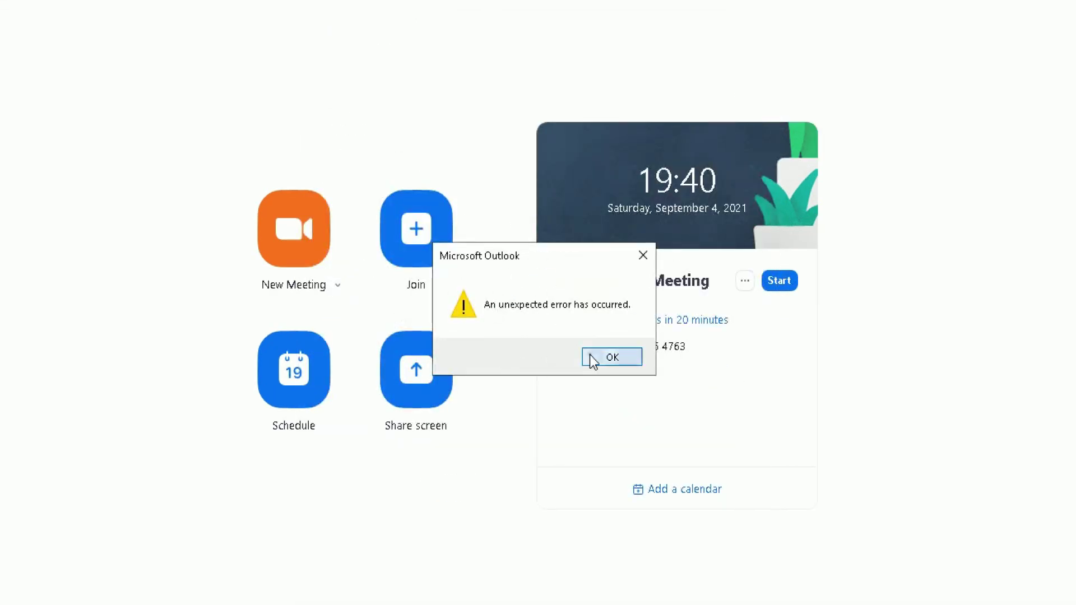
left_click(590, 356)
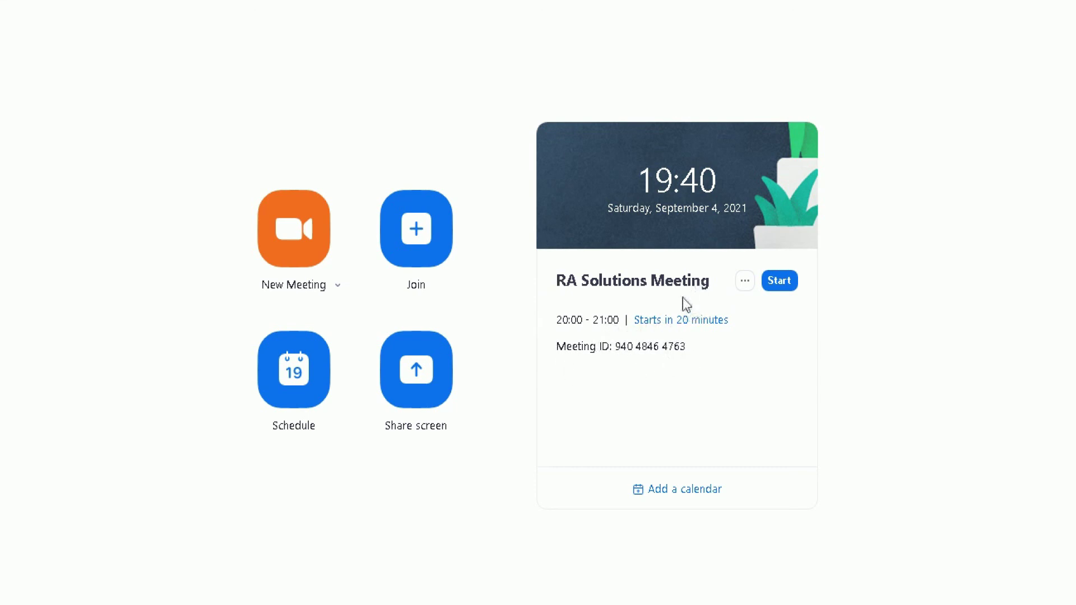
Open the scheduled RA Solutions Meeting for editing to look at its settings, and close the editor
mouse_move(685, 224)
left_click(745, 287)
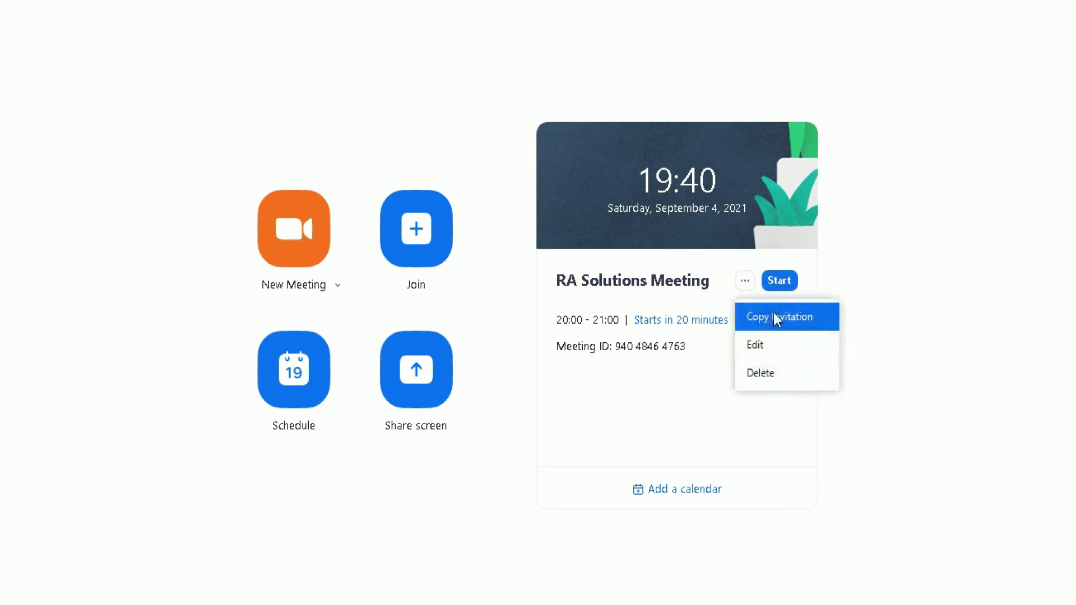
left_click(772, 343)
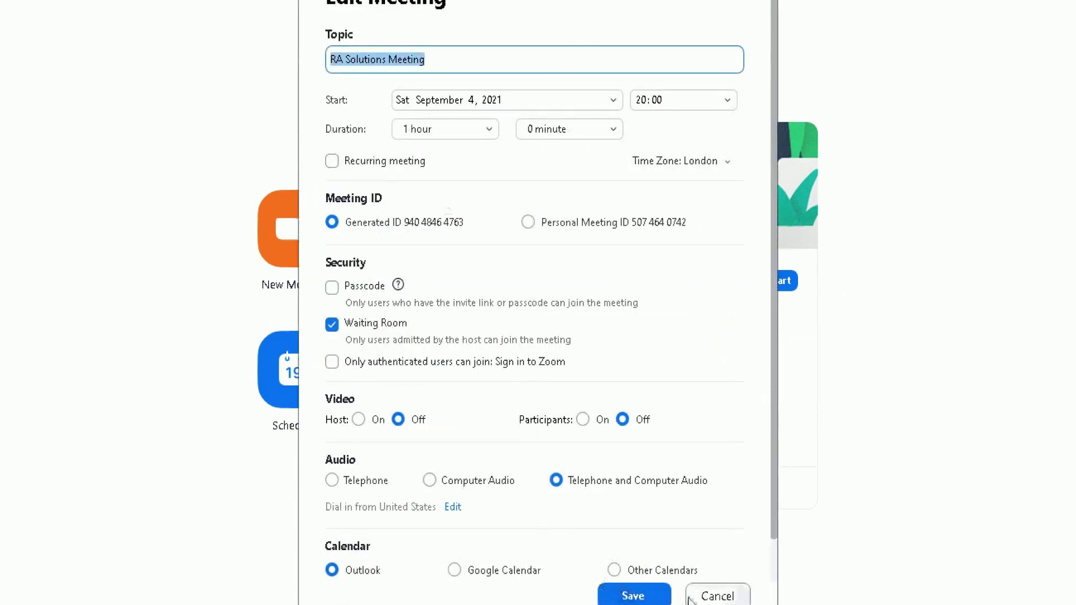
left_click(636, 596)
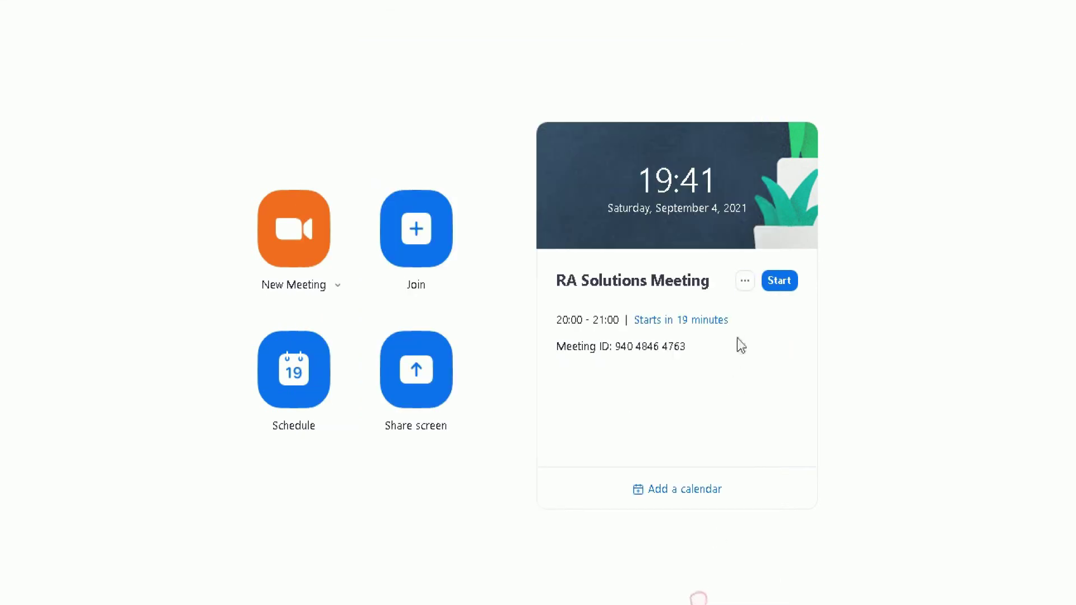
Delete the scheduled RA Solutions Meeting and confirm its removal
left_click(745, 280)
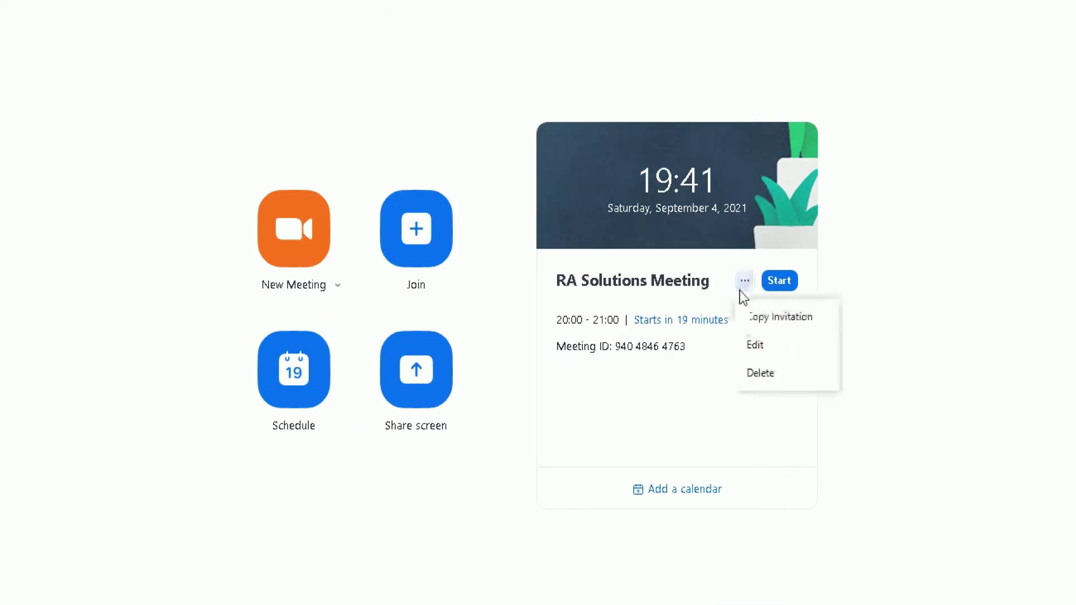
left_click(760, 374)
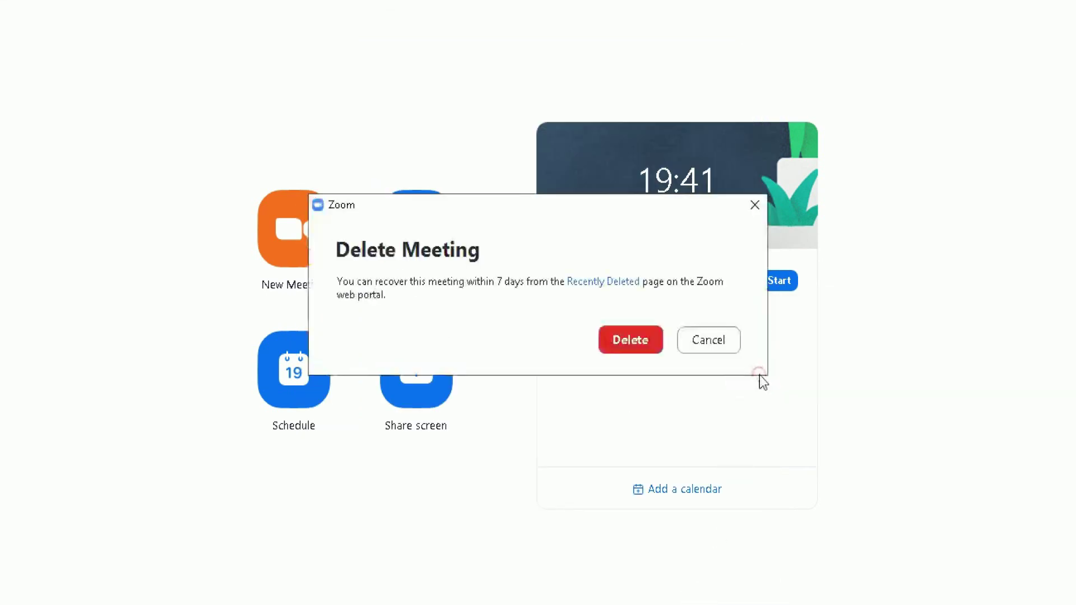
left_click(627, 340)
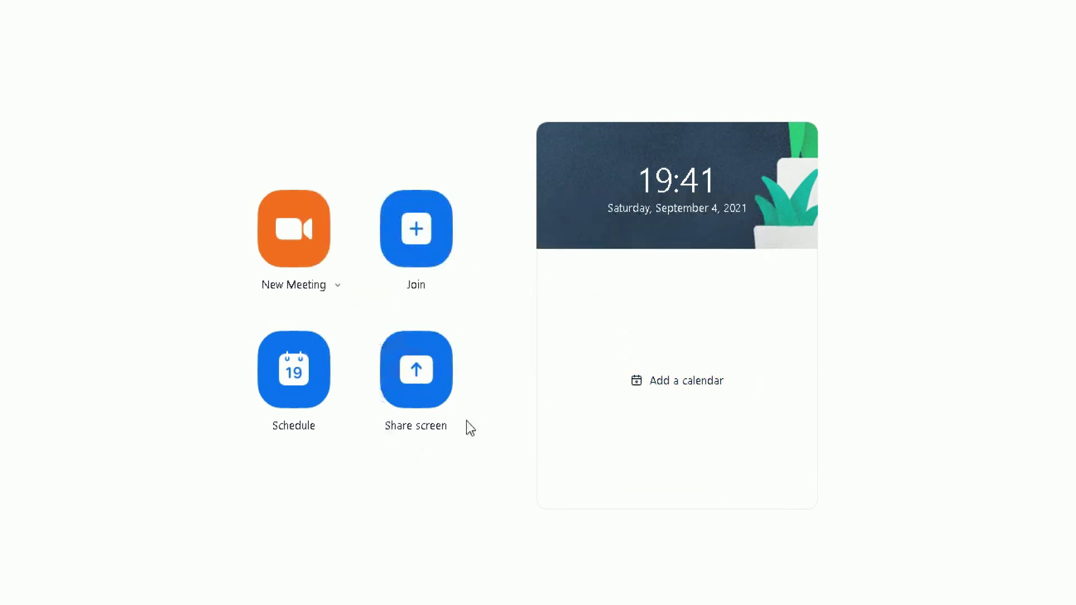
Open the screen sharing prompt from the home screen, review its sharing key or meeting ID field, and cancel it
left_click(435, 390)
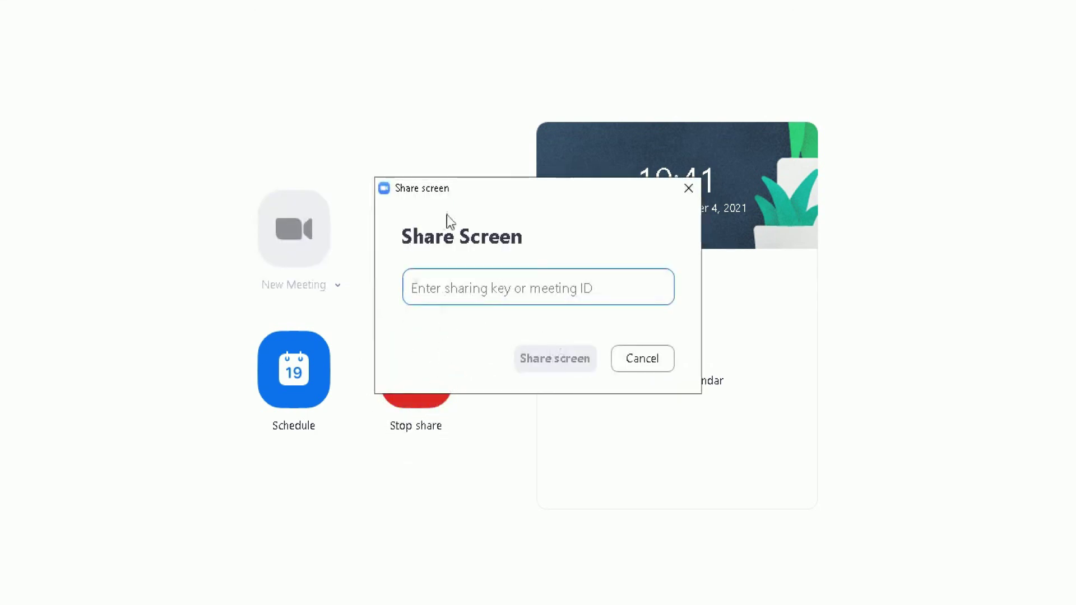
left_click_drag(462, 193, 466, 206)
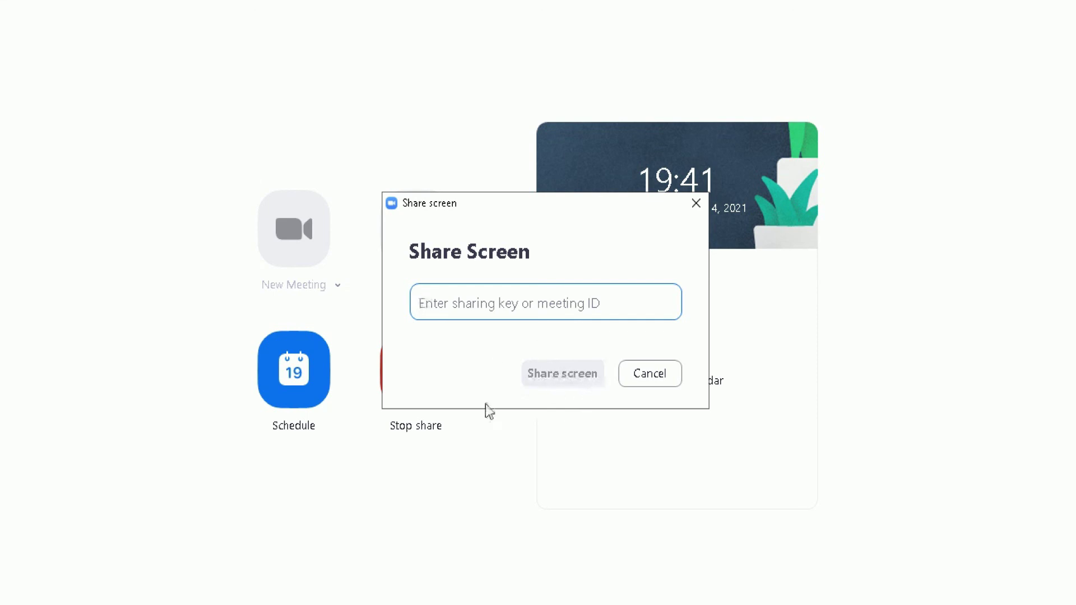
left_click(633, 377)
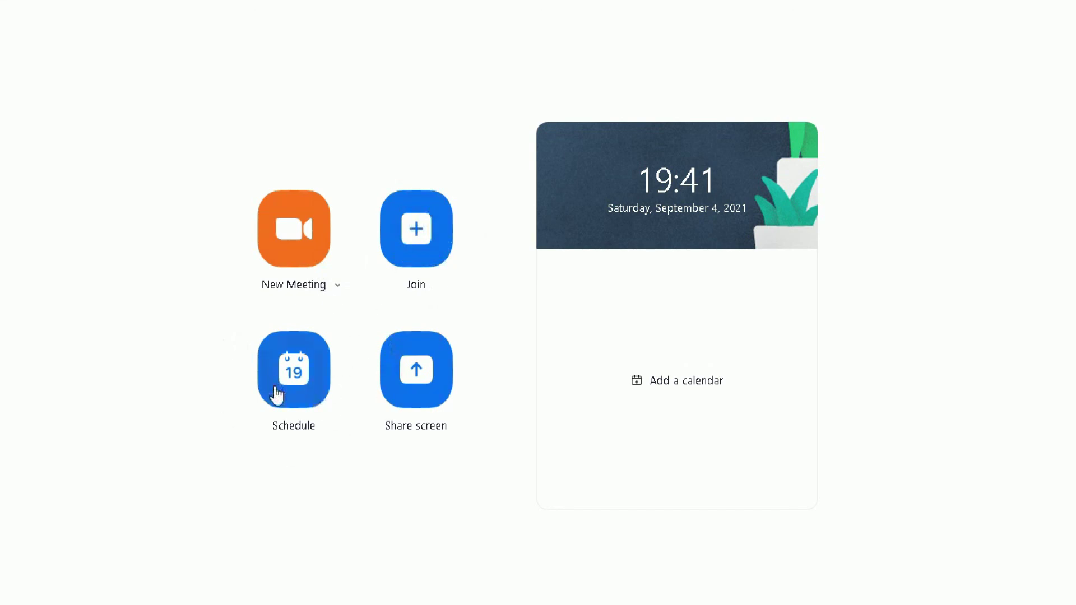
mouse_move(680, 386)
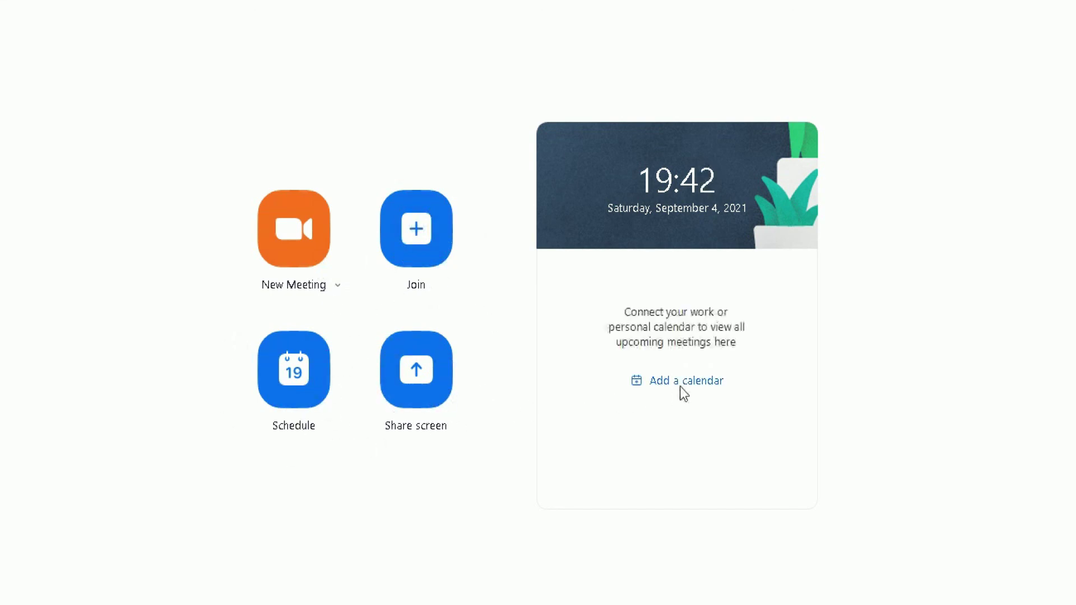